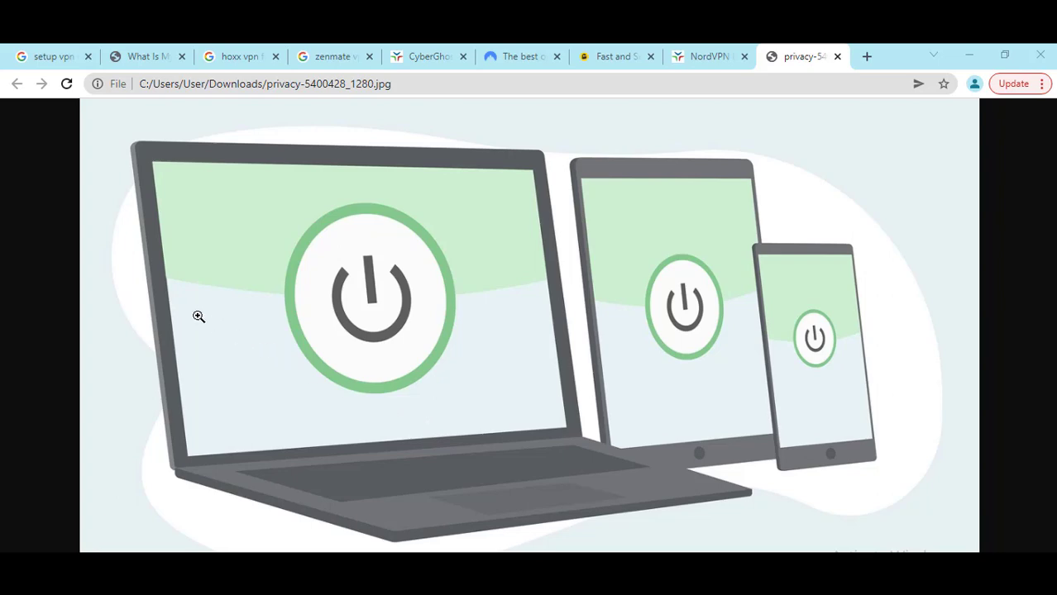
Install the SetupVPN - Lifetime Free VPN extension from its Chrome Web Store listing in the setup vpn extension search results.
left_click(43, 64)
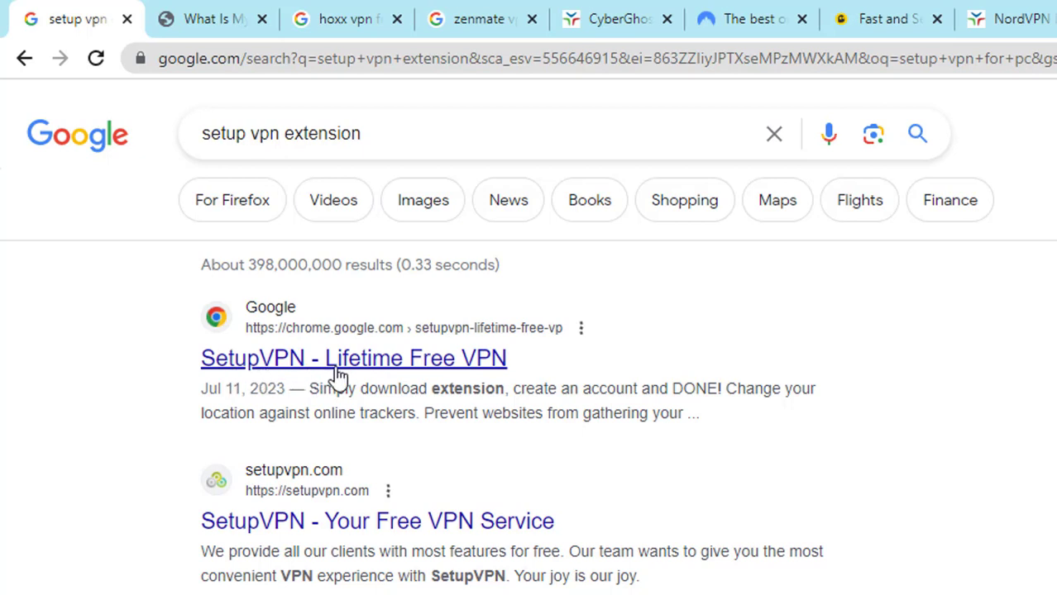
left_click(432, 371)
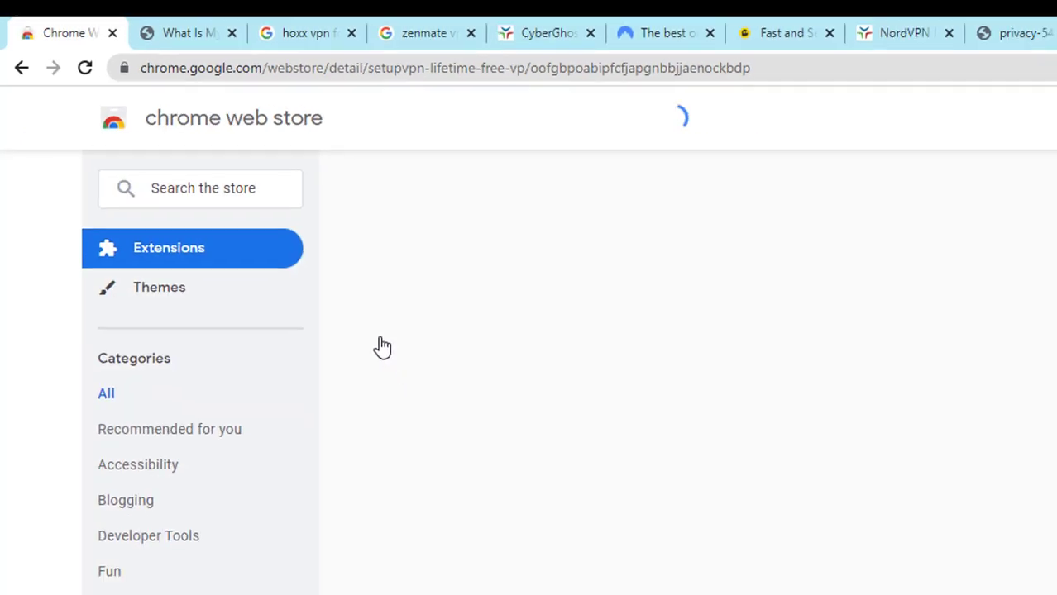
mouse_move(430, 345)
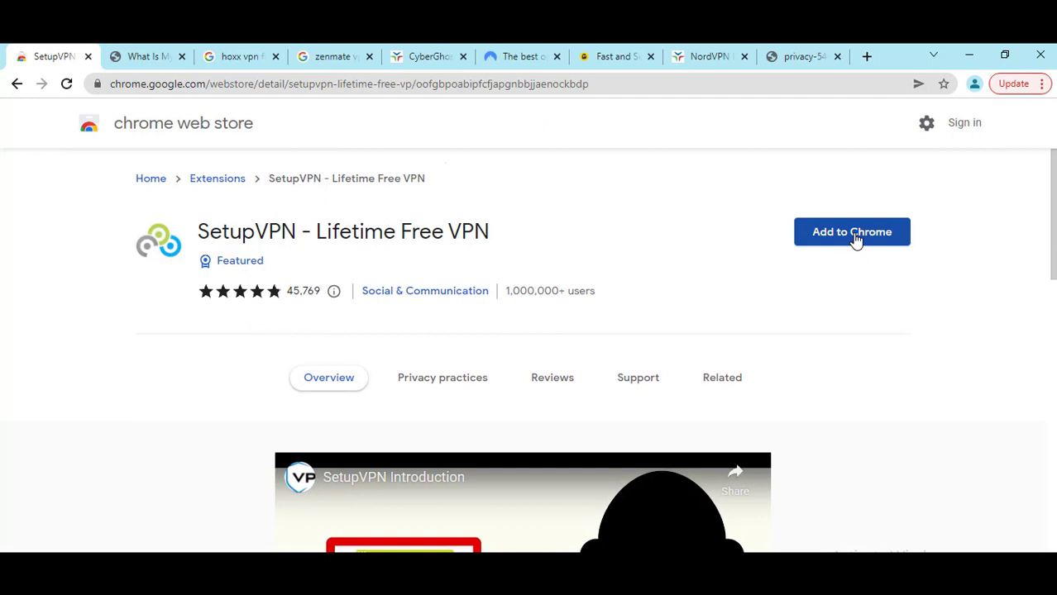
left_click(856, 235)
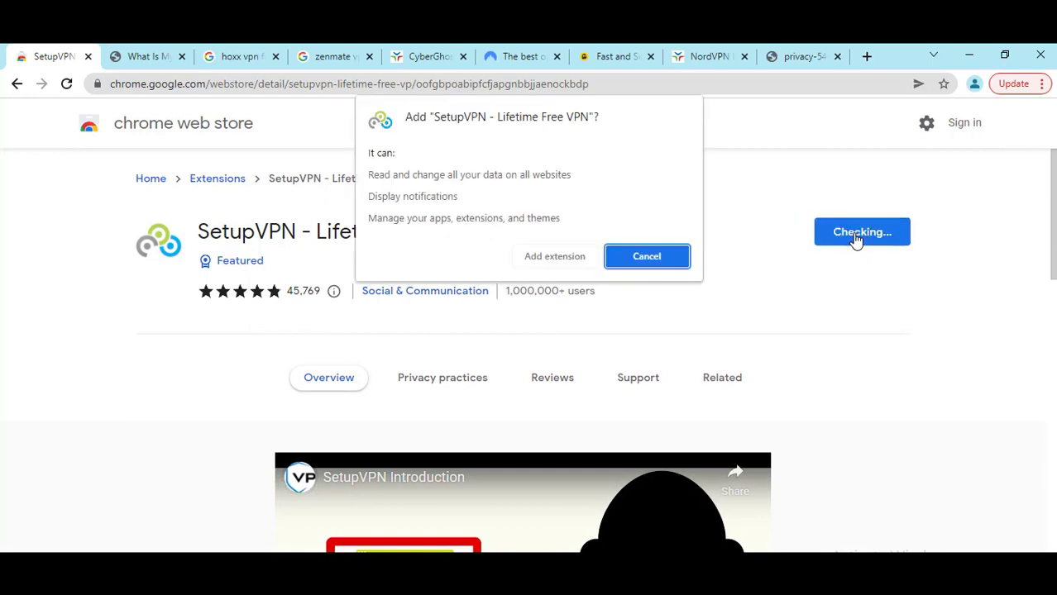
left_click(552, 257)
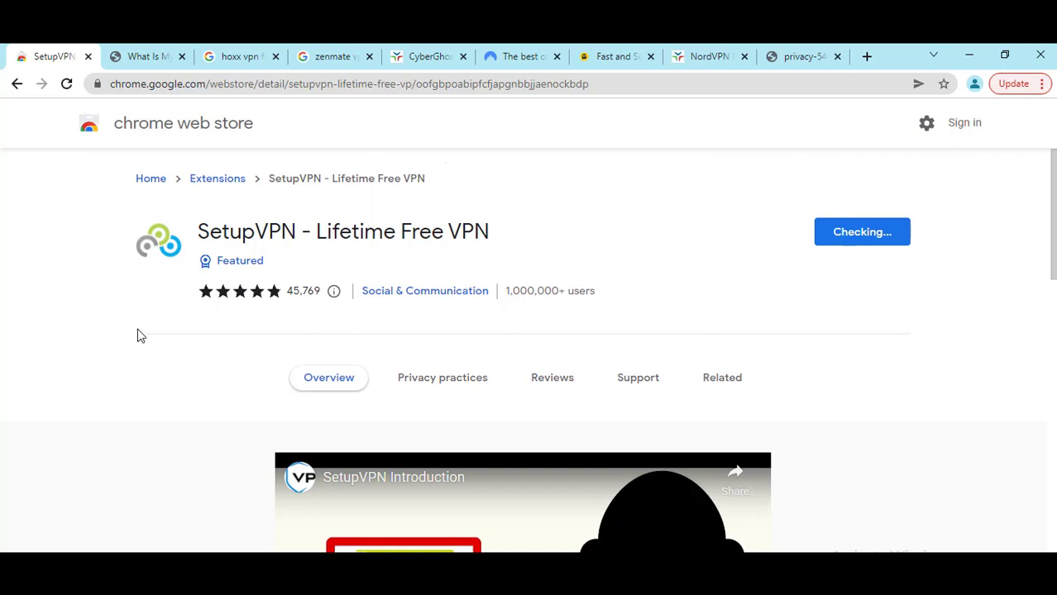
mouse_move(205, 271)
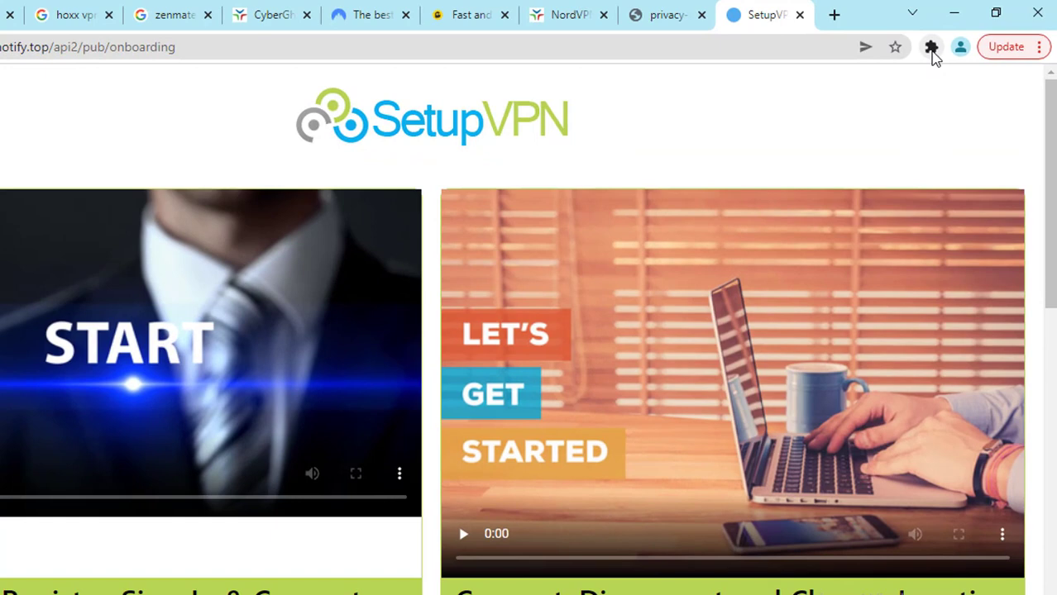
Pin the SetupVPN extension to the browser and open it with English as its language.
left_click(931, 49)
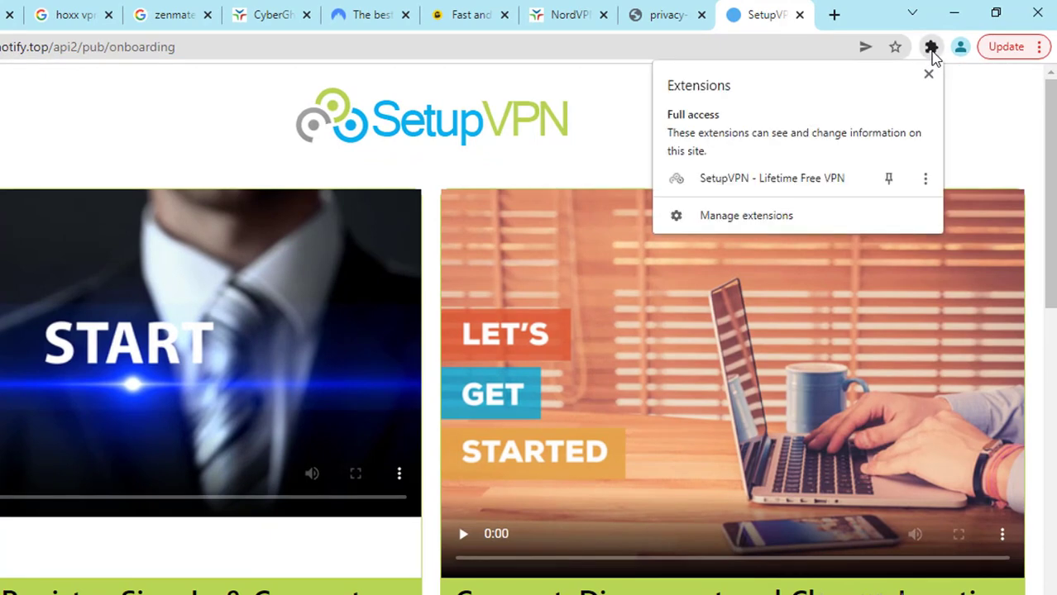
left_click(888, 182)
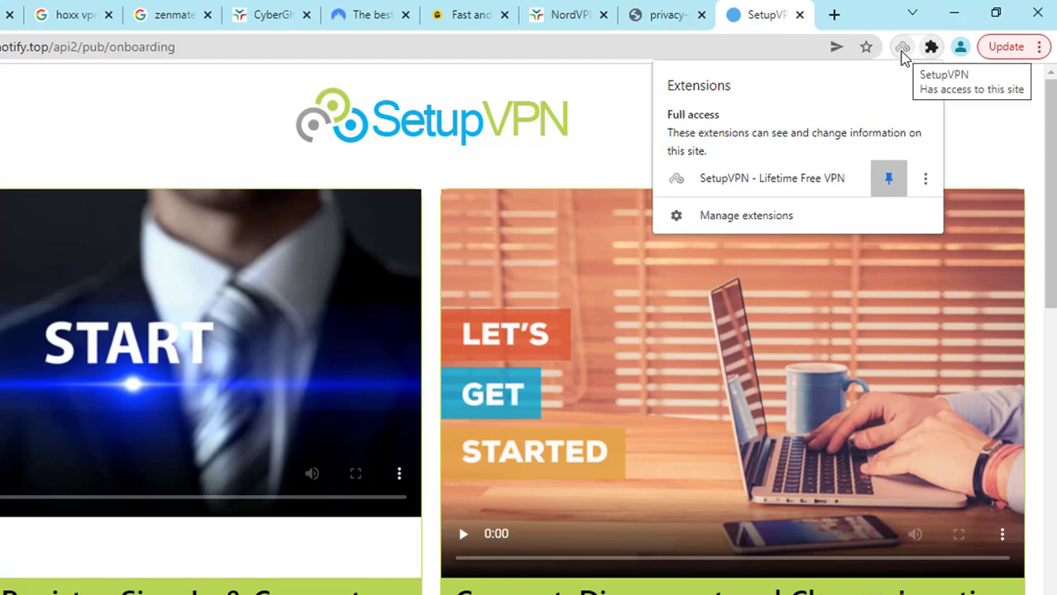
left_click(902, 50)
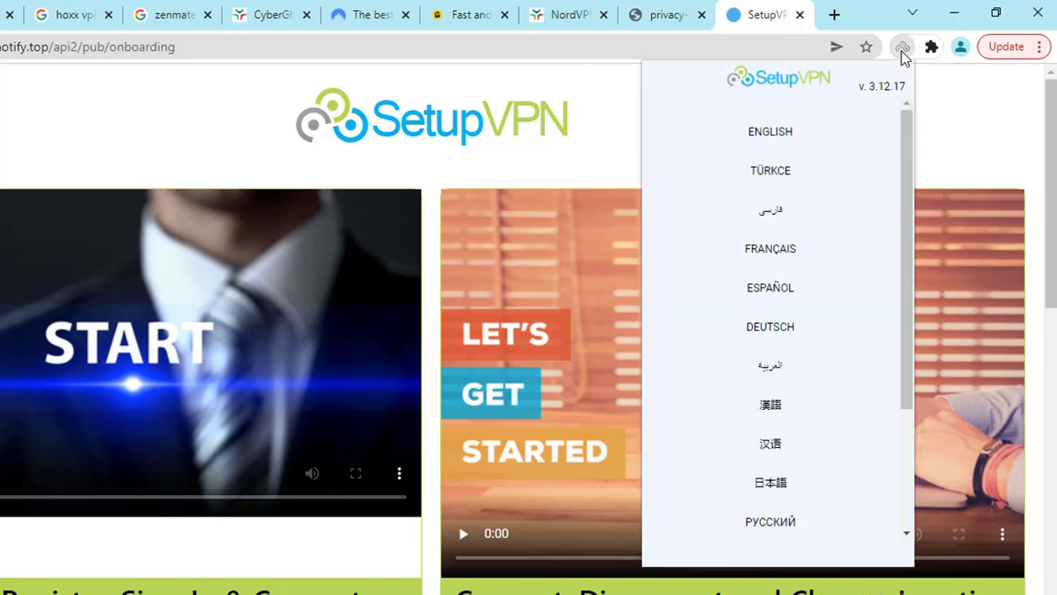
left_click(772, 138)
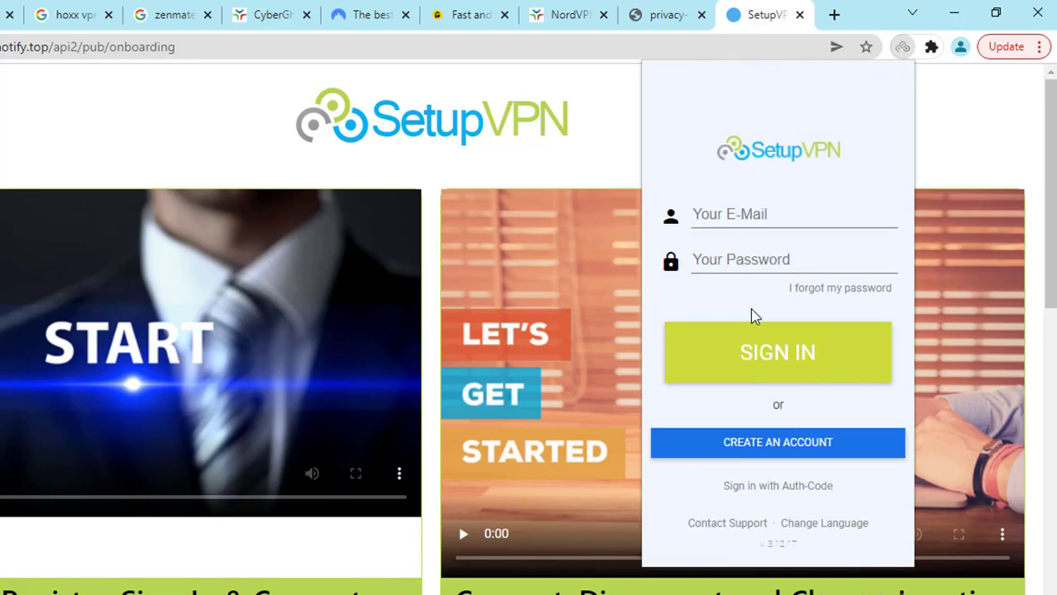
View SetupVPN's account registration form, and sign in to the existing account with its e-mail and password.
left_click(764, 449)
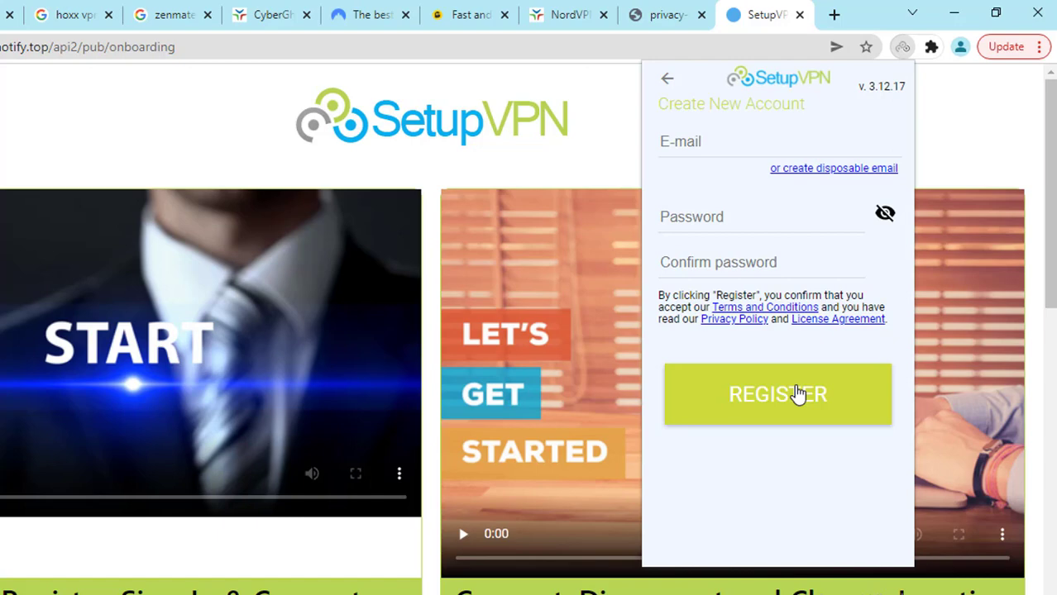
left_click(667, 79)
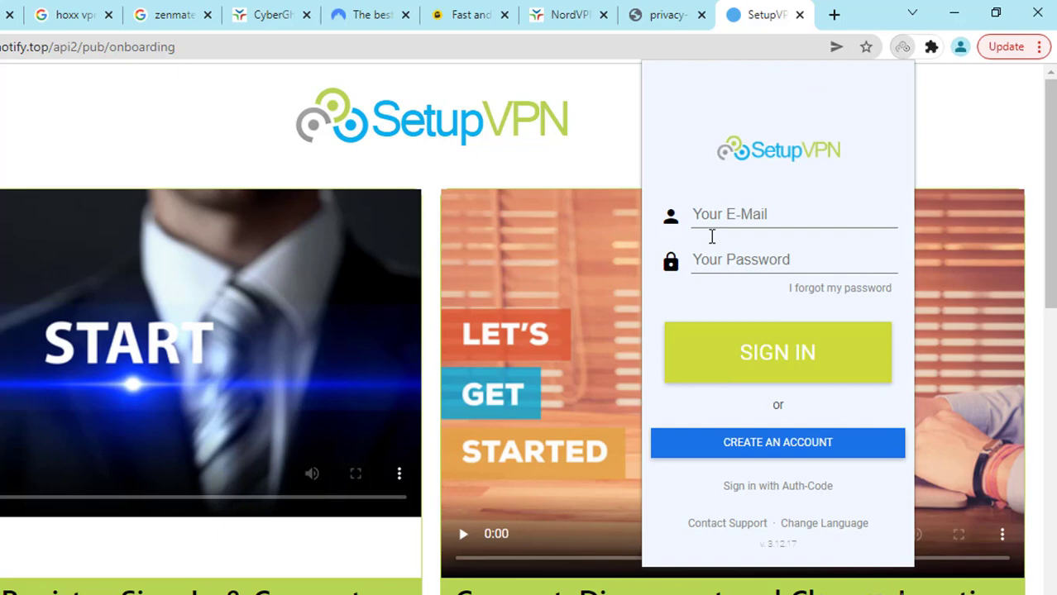
right_click(750, 211)
left_click(795, 354)
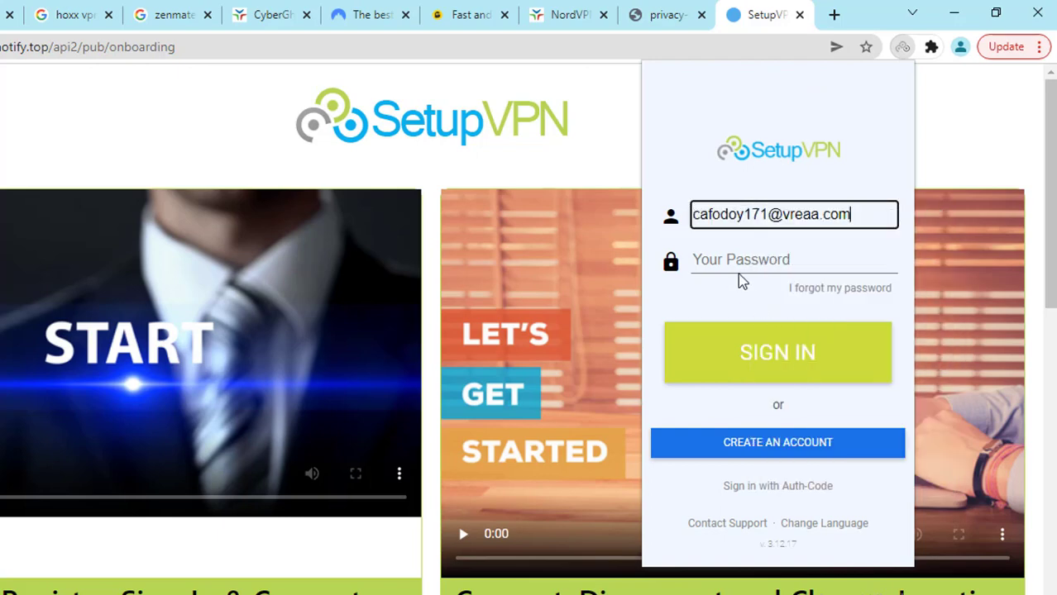
right_click(744, 268)
left_click(755, 401)
left_click(778, 364)
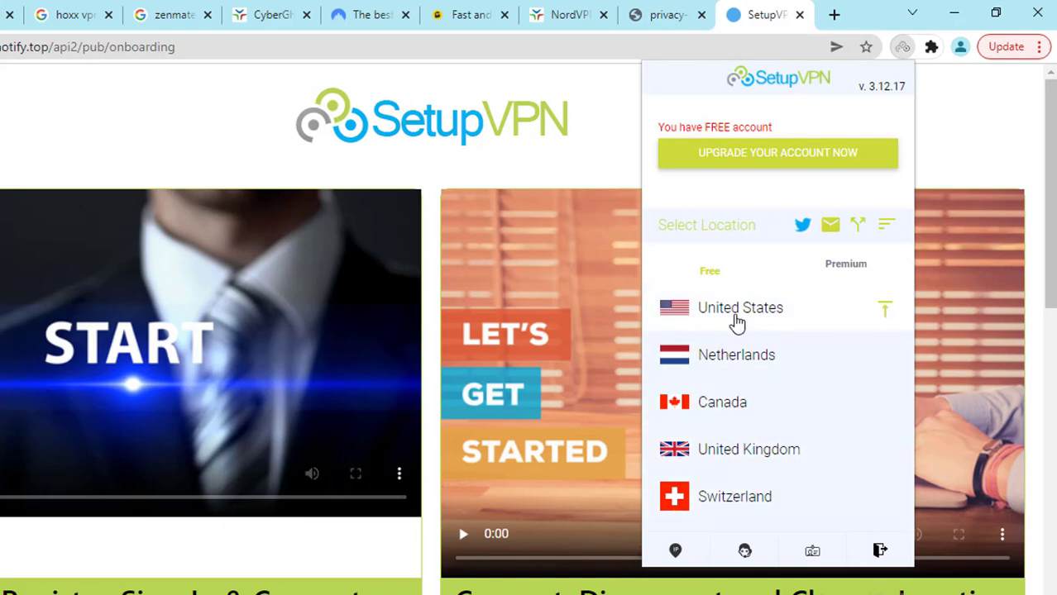
Connect SetupVPN to the free United States location and check the IP's country, region and city on whatismyipaddress.com, declining its notifications.
left_click(736, 320)
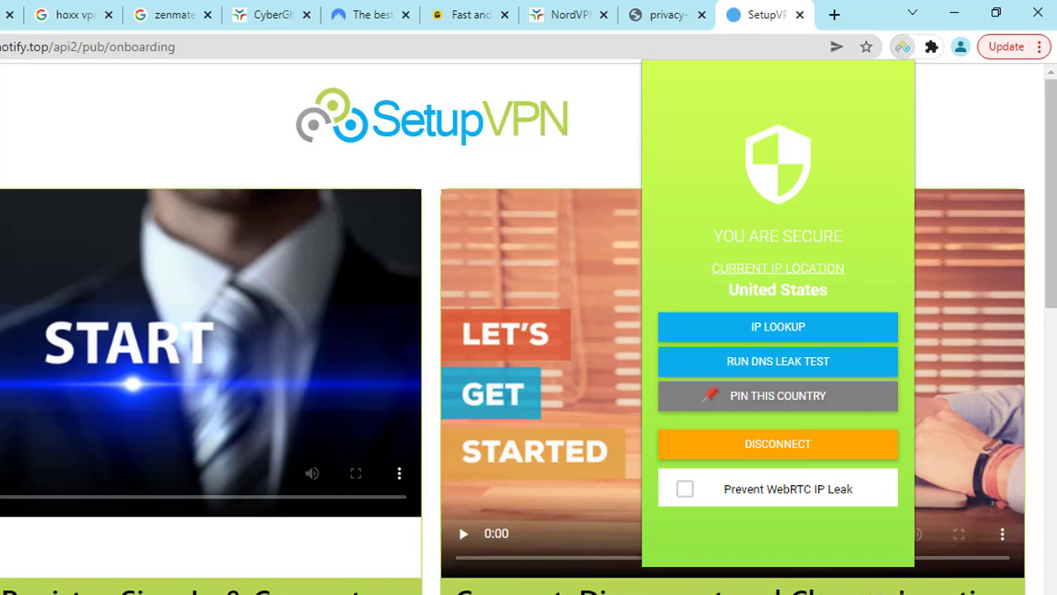
left_click(794, 327)
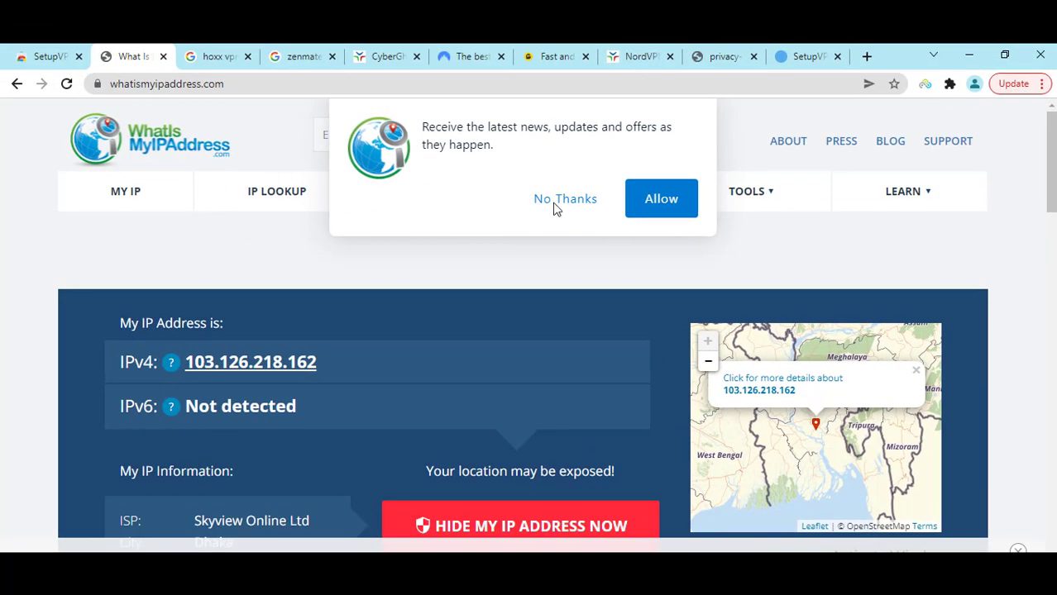
left_click(565, 199)
scroll(248, 363, "down", 2)
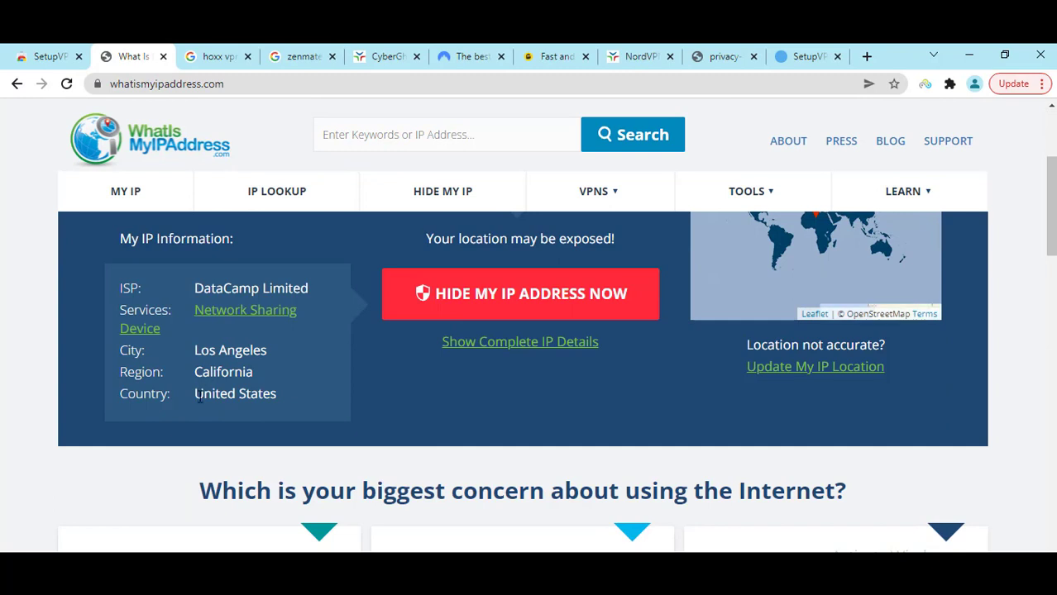
left_click_drag(197, 395, 312, 401)
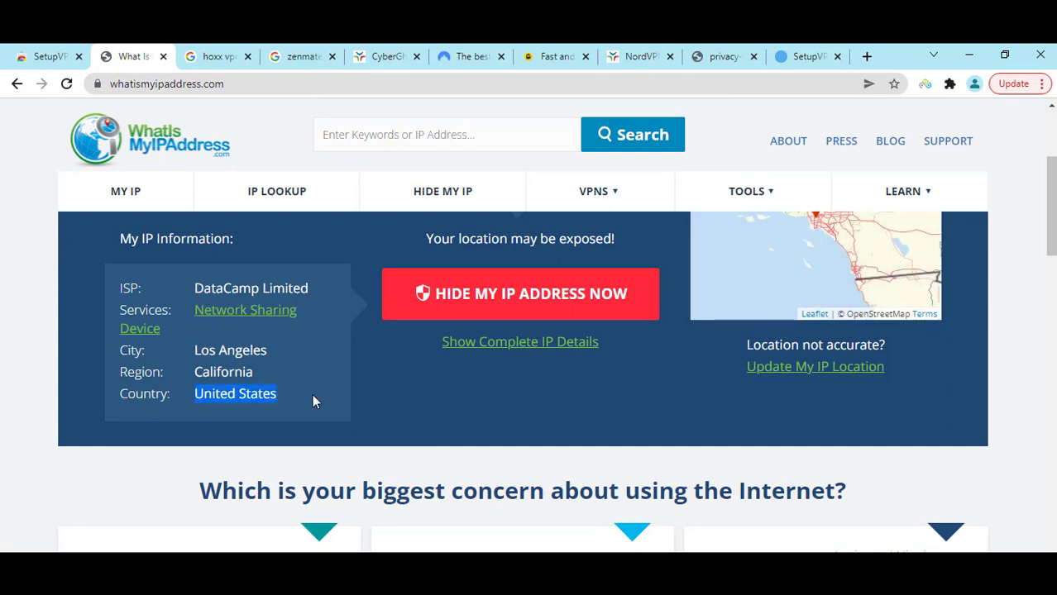
left_click_drag(194, 367, 275, 376)
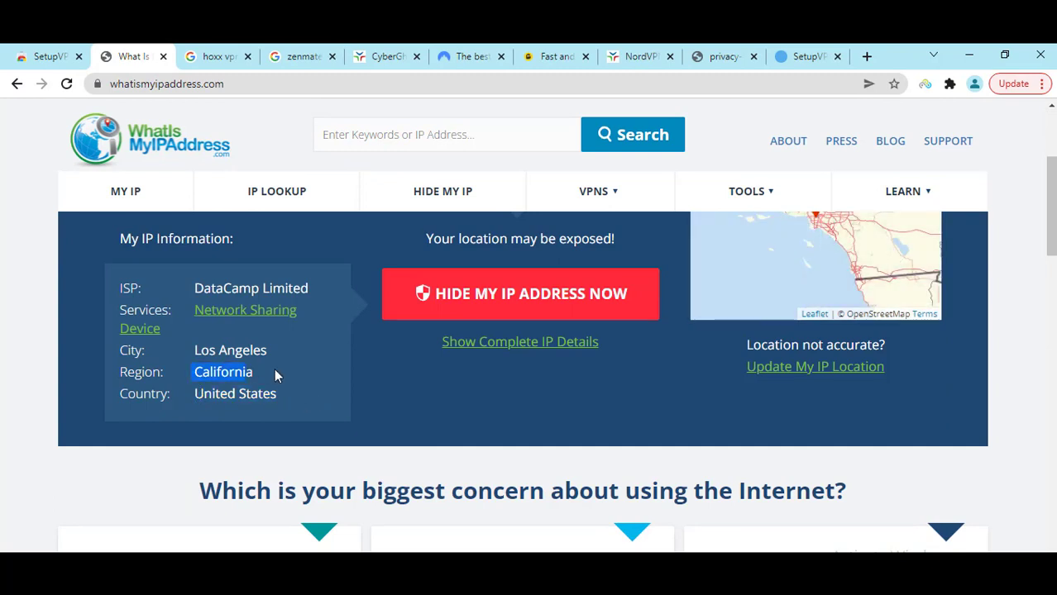
triple_click(215, 349)
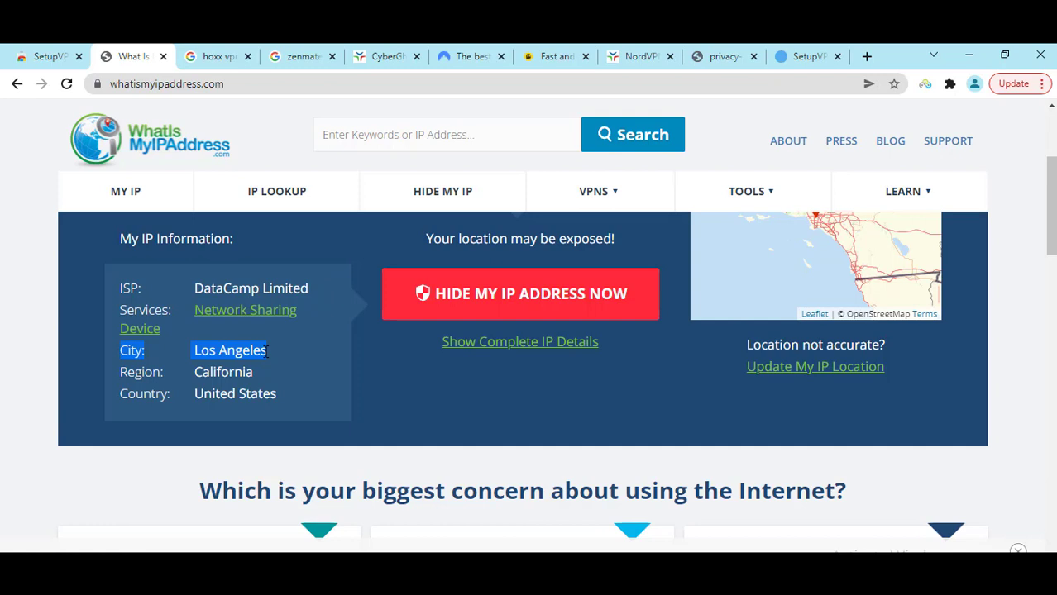
Switch the SetupVPN connection from the United States to the free United Kingdom location, declining the site's notification offer.
left_click(925, 85)
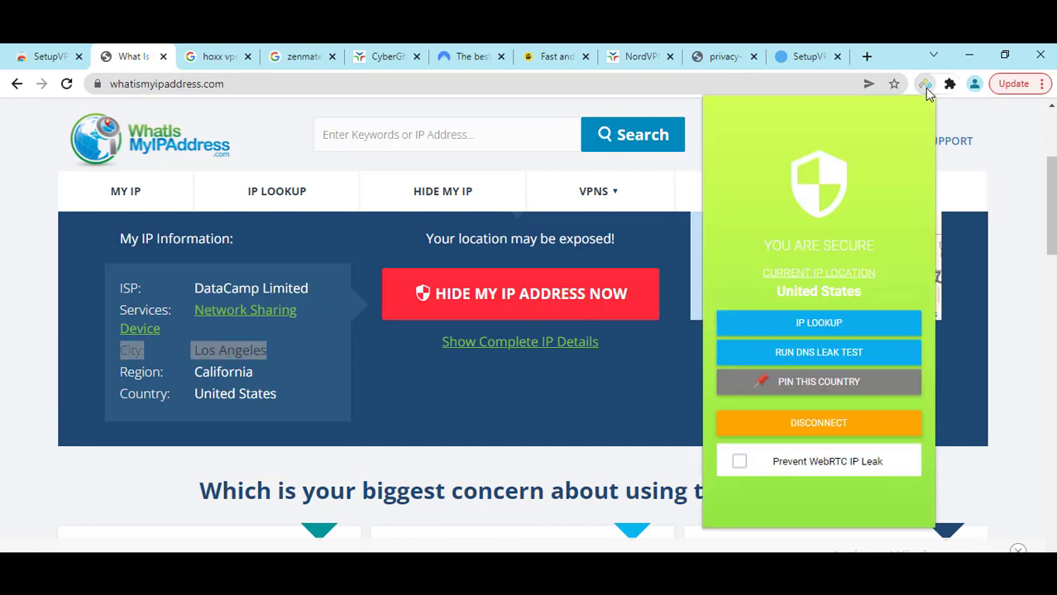
left_click(808, 424)
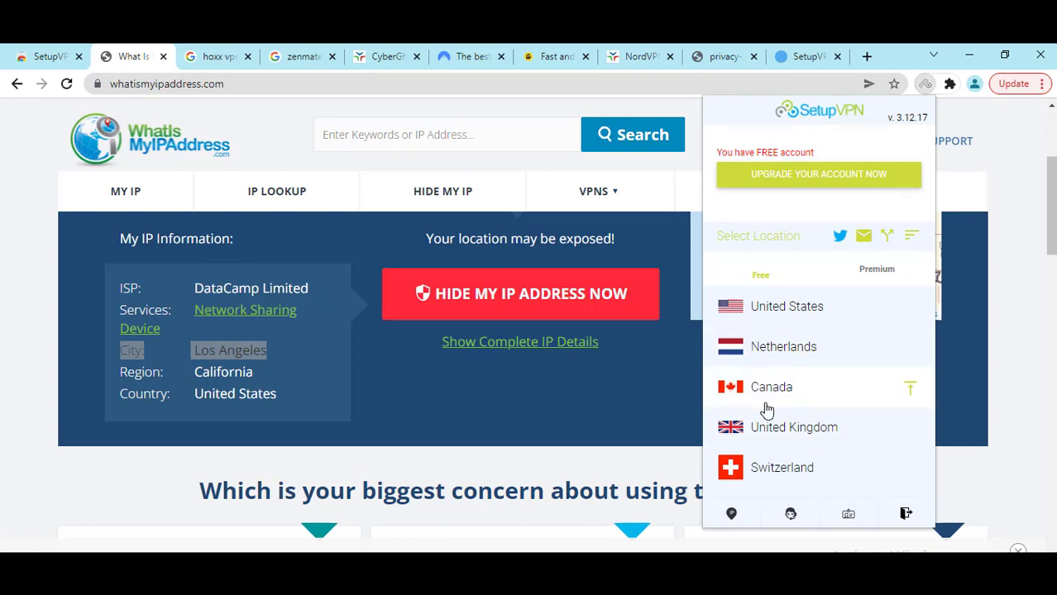
left_click(825, 436)
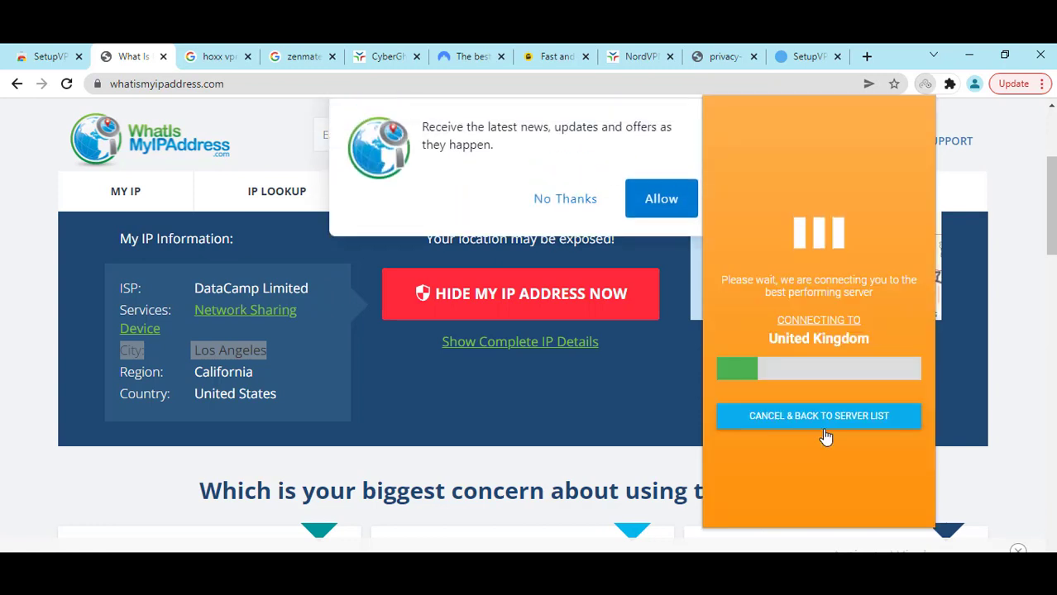
left_click(563, 209)
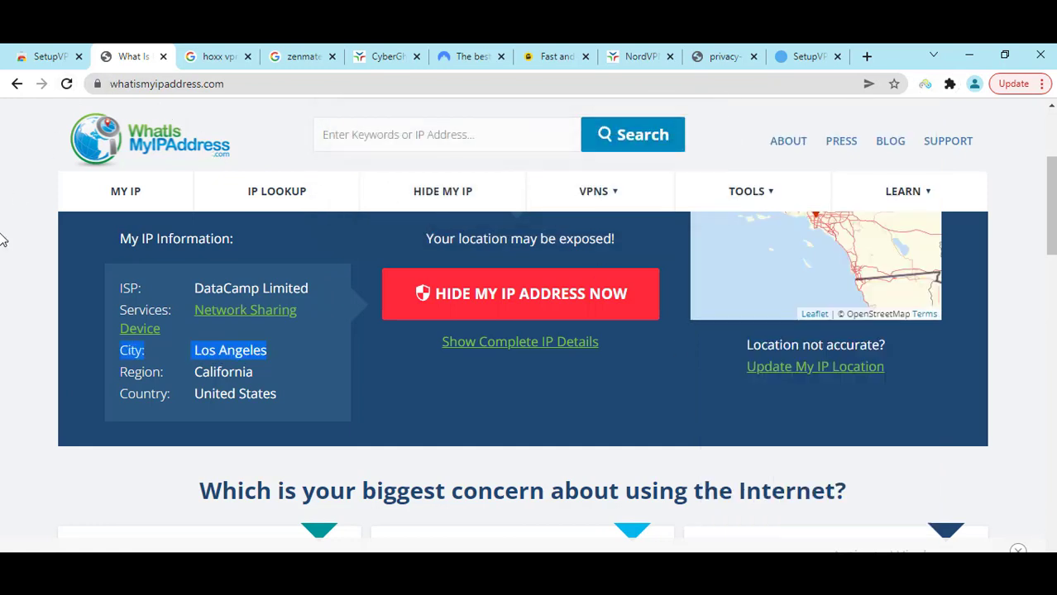
Reload the IP information page and check the country, region and city reported for the new connection.
key("F5")
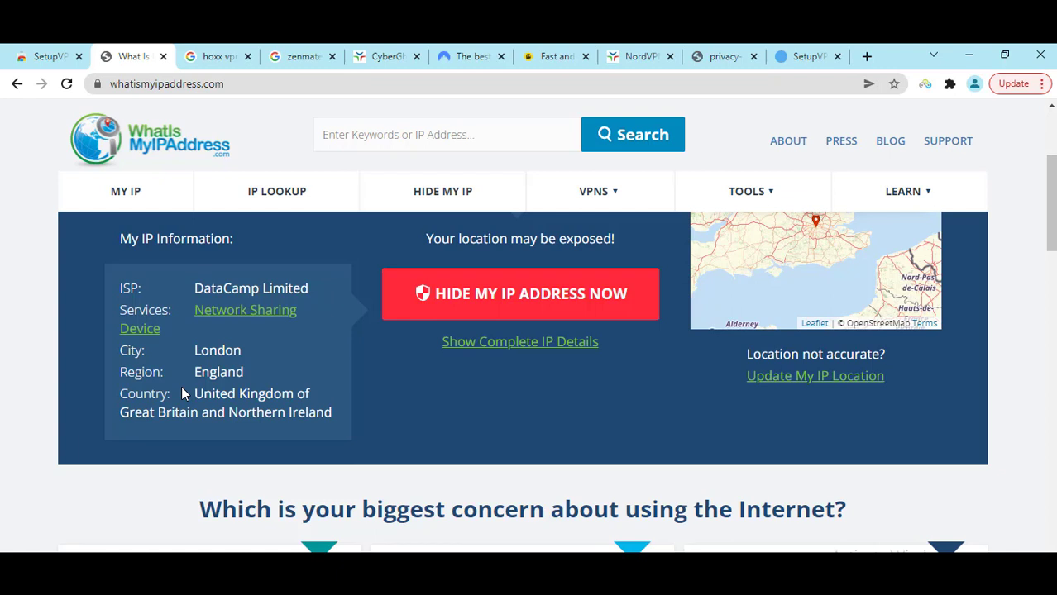
left_click_drag(194, 394, 293, 396)
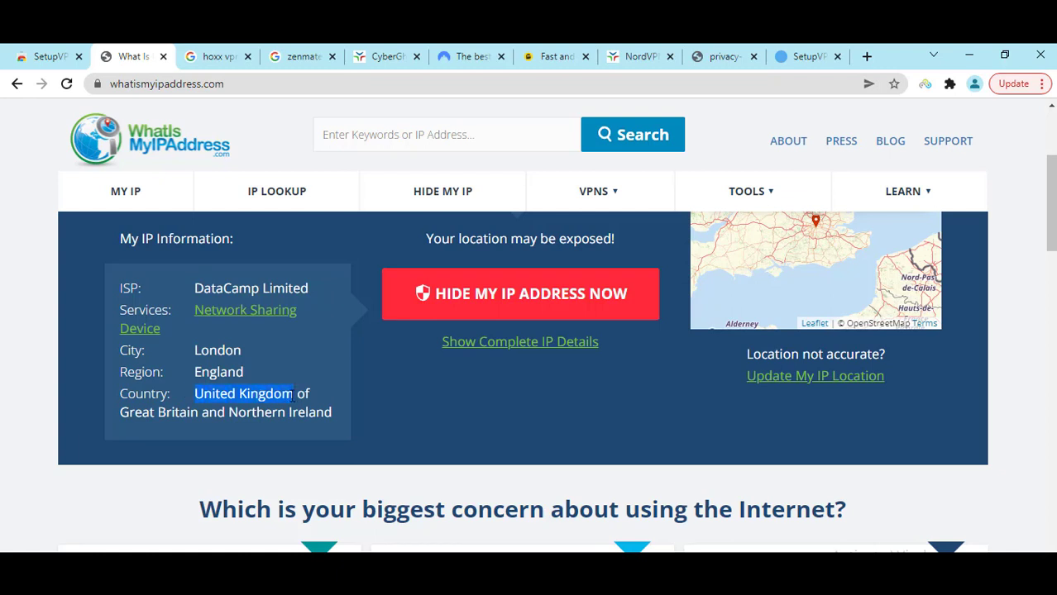
left_click(213, 373)
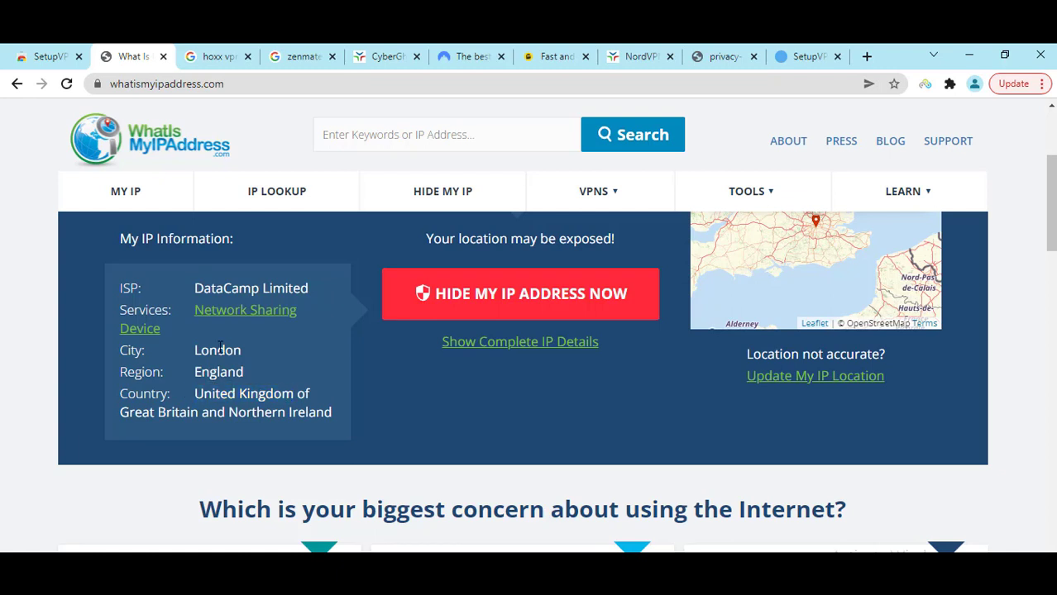
double_click(218, 349)
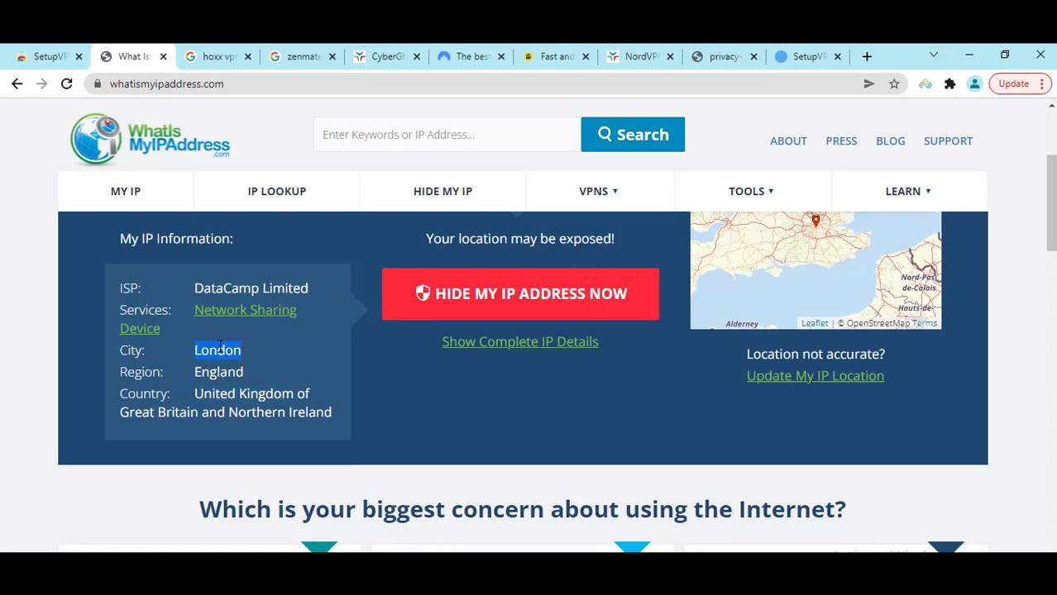
Disconnect SetupVPN from the United Kingdom and compare its premium locations with the free ones.
left_click(924, 83)
left_click(830, 434)
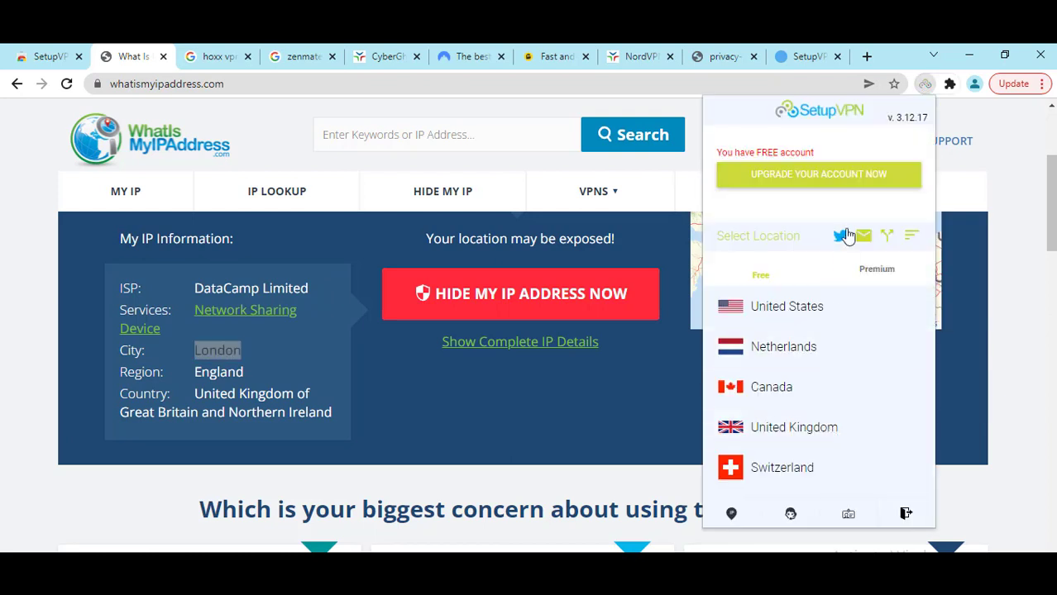
left_click(883, 272)
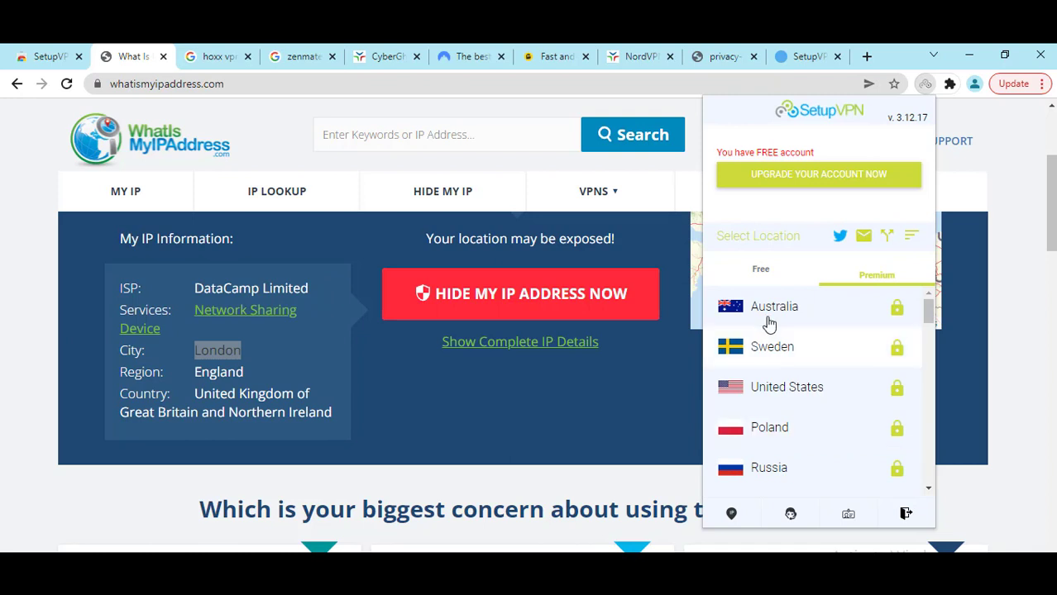
left_click(761, 273)
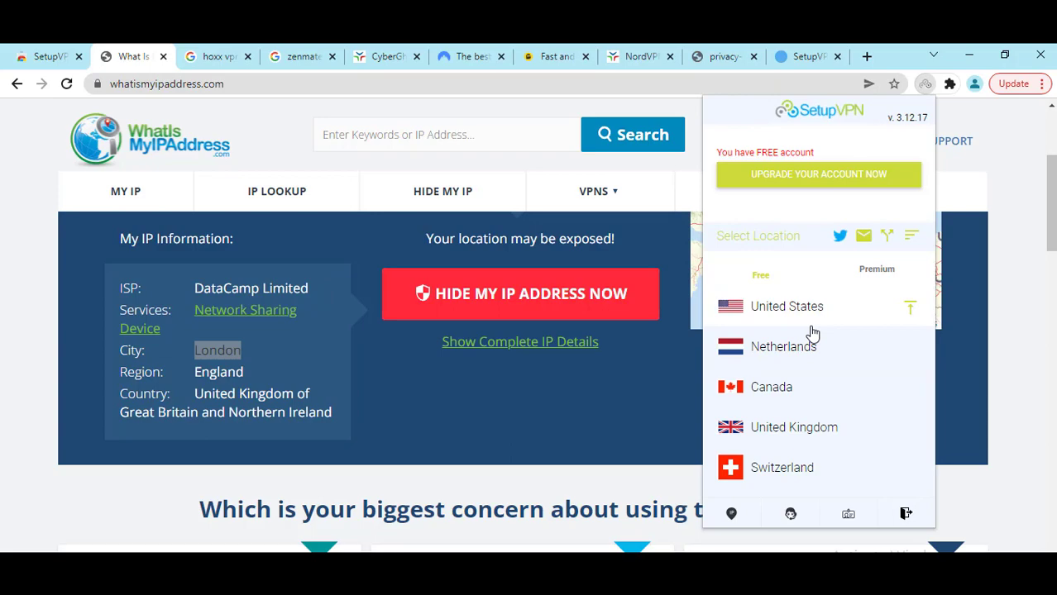
Look at the open search results for hoxx vpn for pc and bring up those for zenmate vpn extension.
left_click(220, 51)
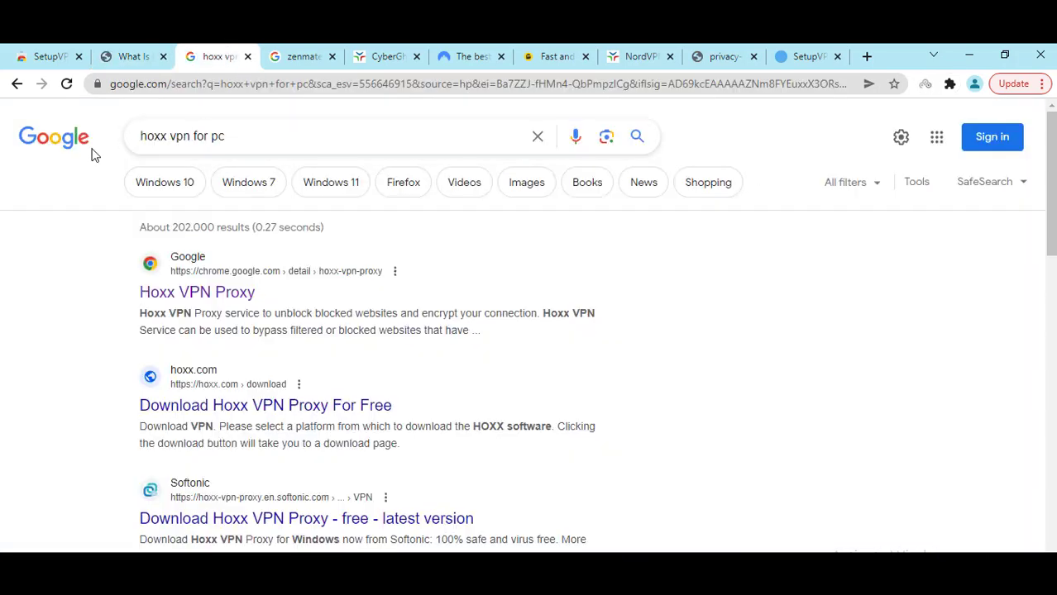
left_click(300, 138)
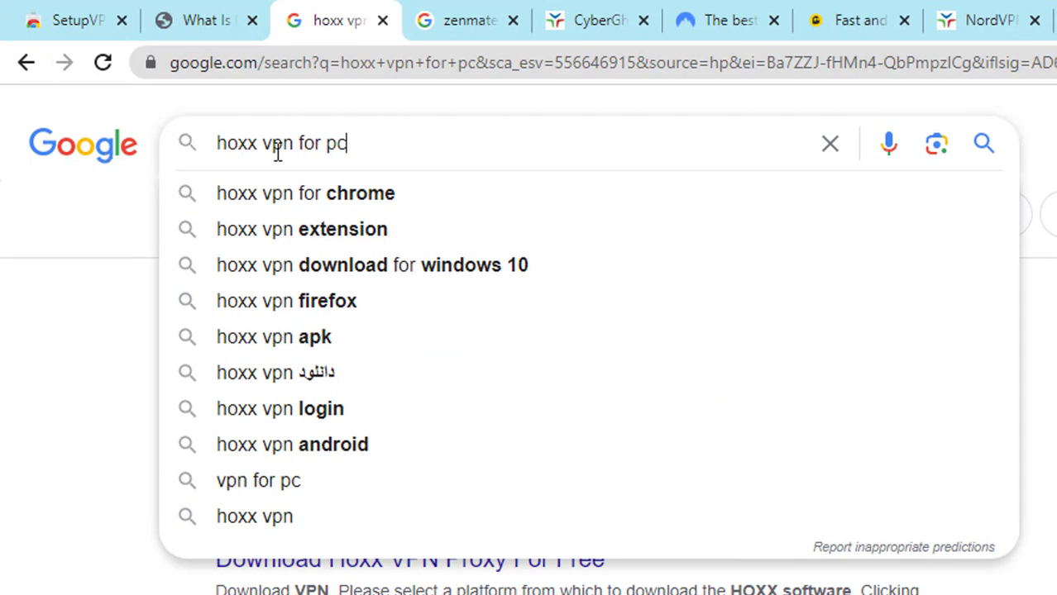
left_click(31, 274)
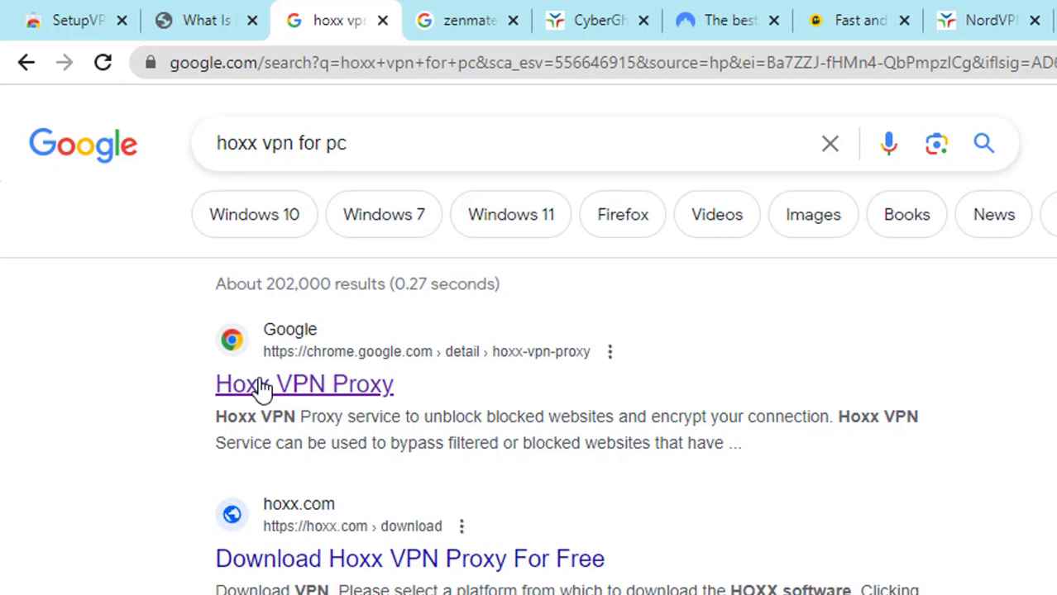
left_click(506, 10)
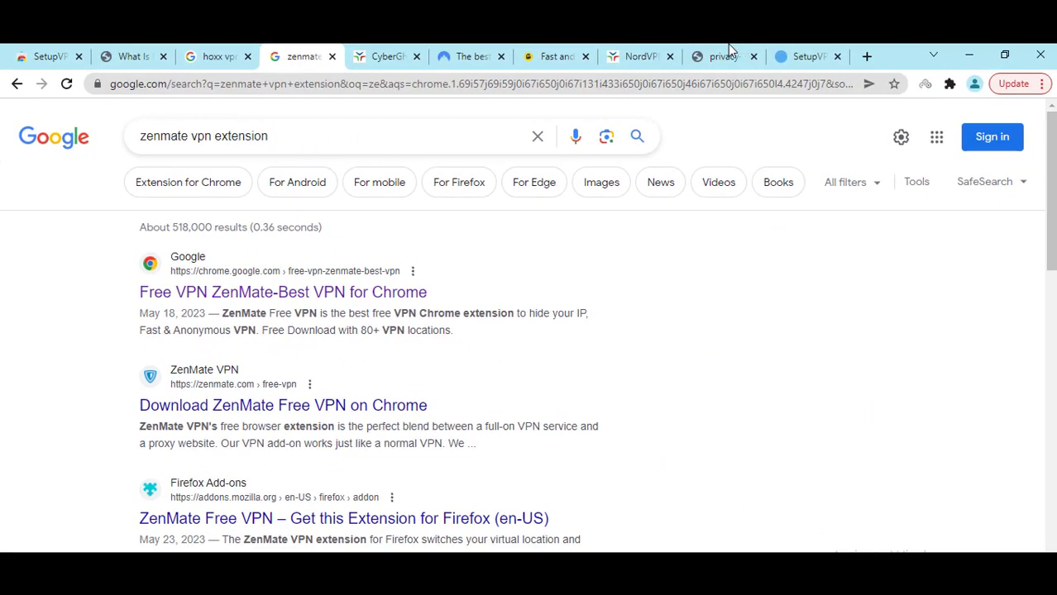
Look over the opening offers on the NordVPN and CyberGhost VPN websites as paid alternatives.
left_click(495, 51)
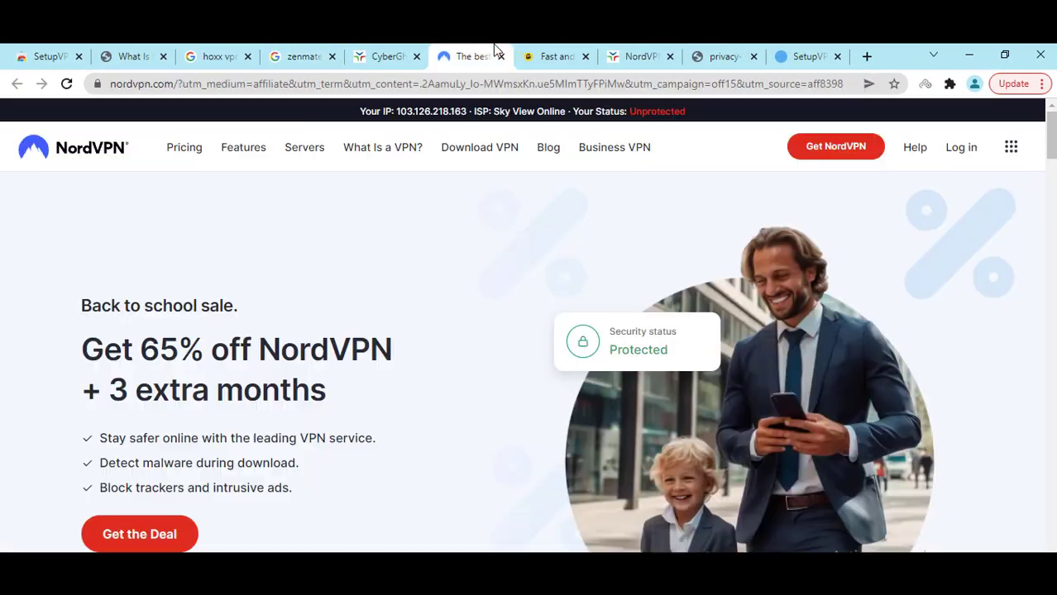
left_click(551, 51)
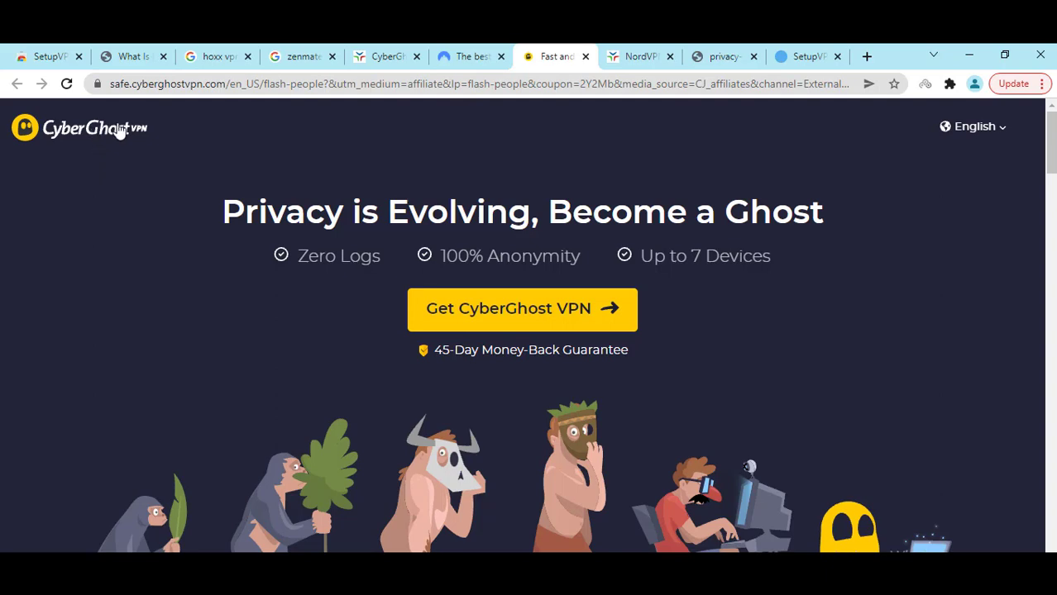
left_click(470, 56)
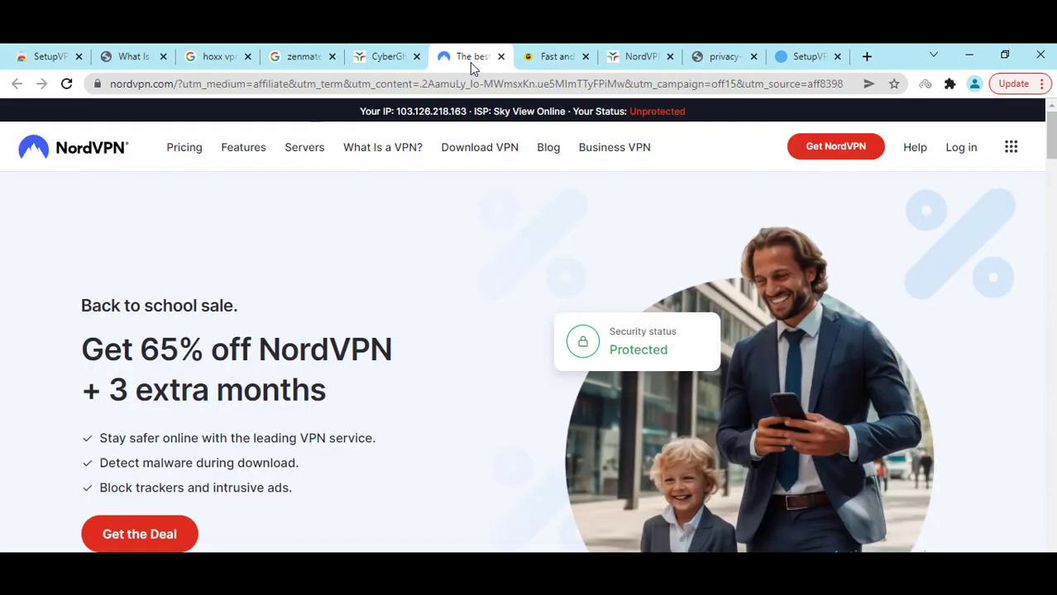
left_click(546, 56)
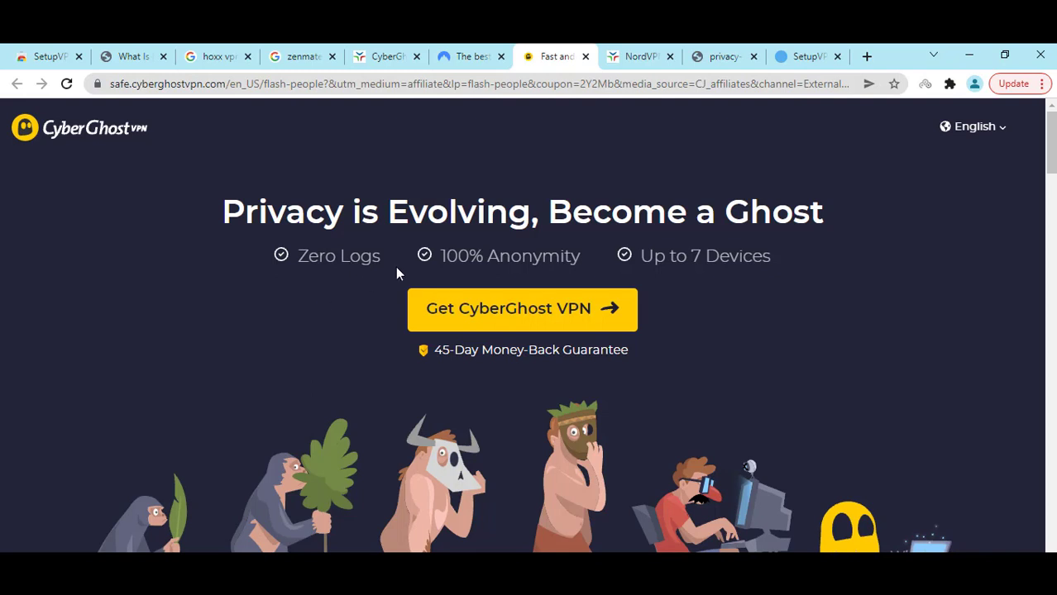
Review SetupVPN's free location list alongside the open hoxx and zenmate search results and the Yazing CyberGhost deals.
left_click(925, 84)
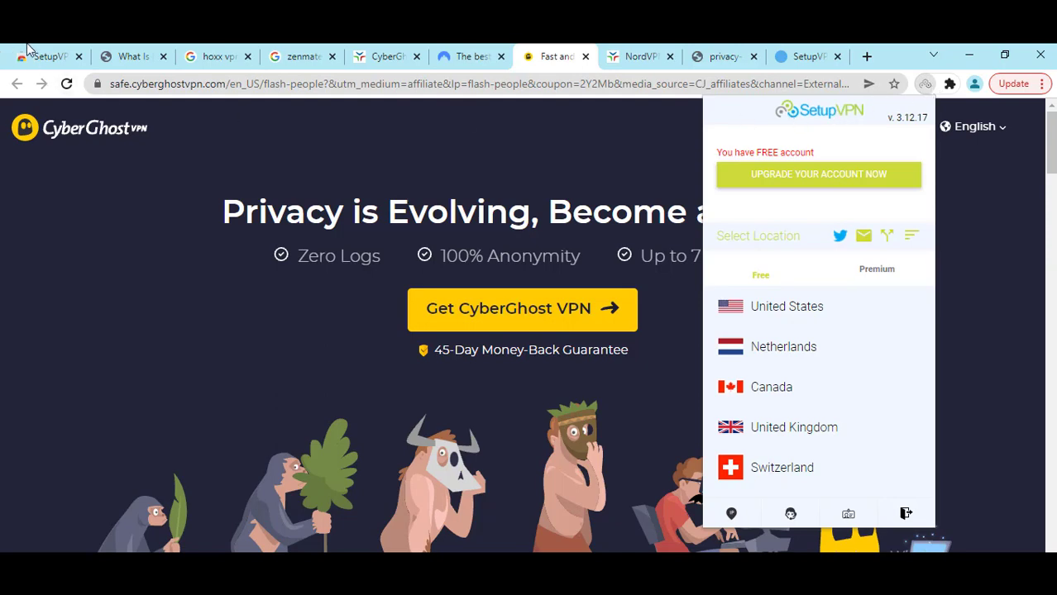
left_click(215, 55)
left_click(376, 52)
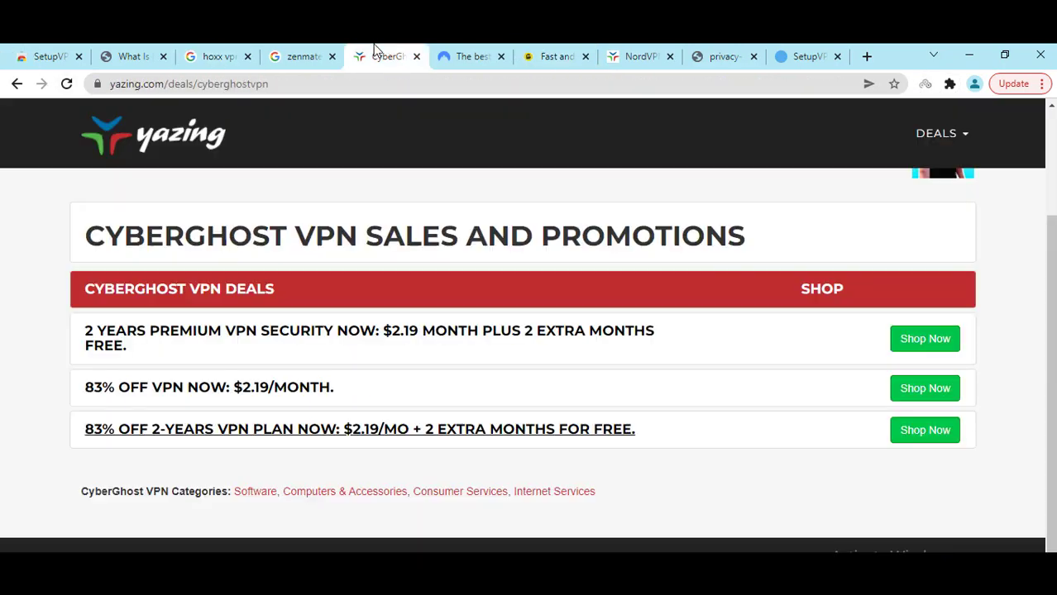
left_click(323, 51)
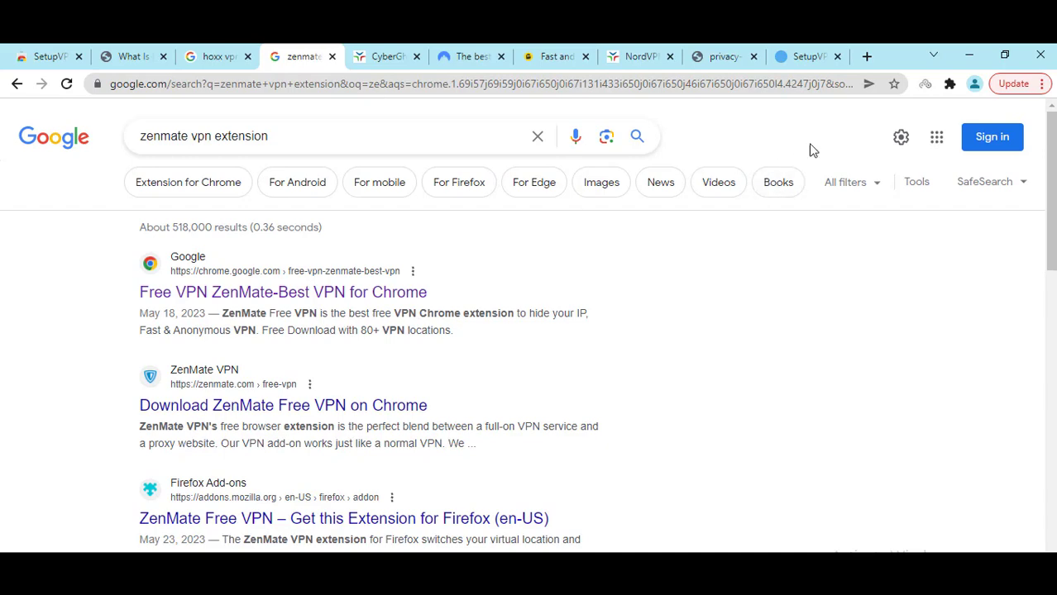
left_click(924, 83)
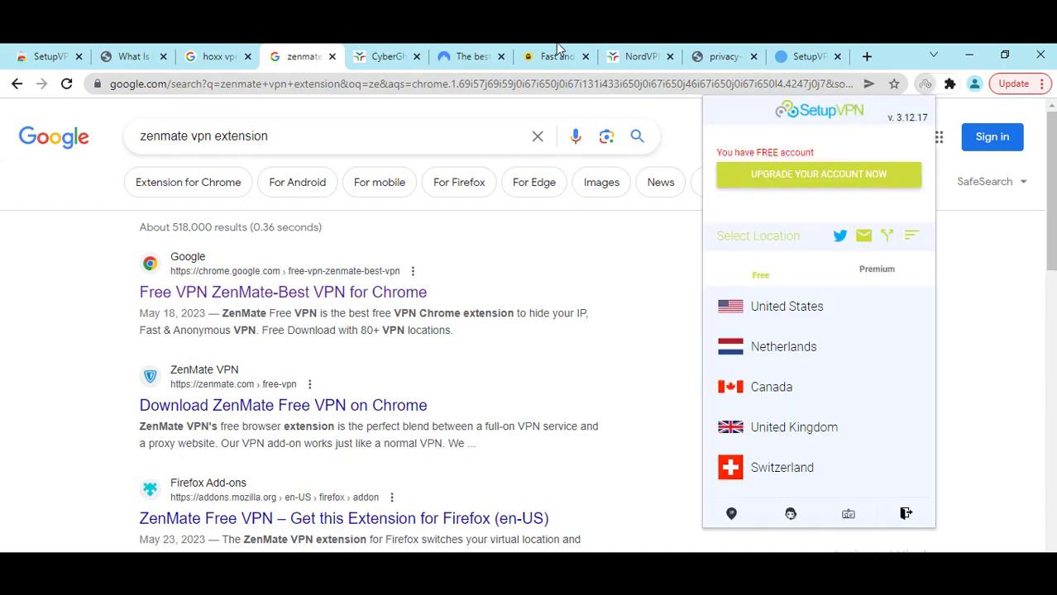
Read through the NordVPN homepage, from its sale offer to the explanation of what a VPN is.
left_click(492, 51)
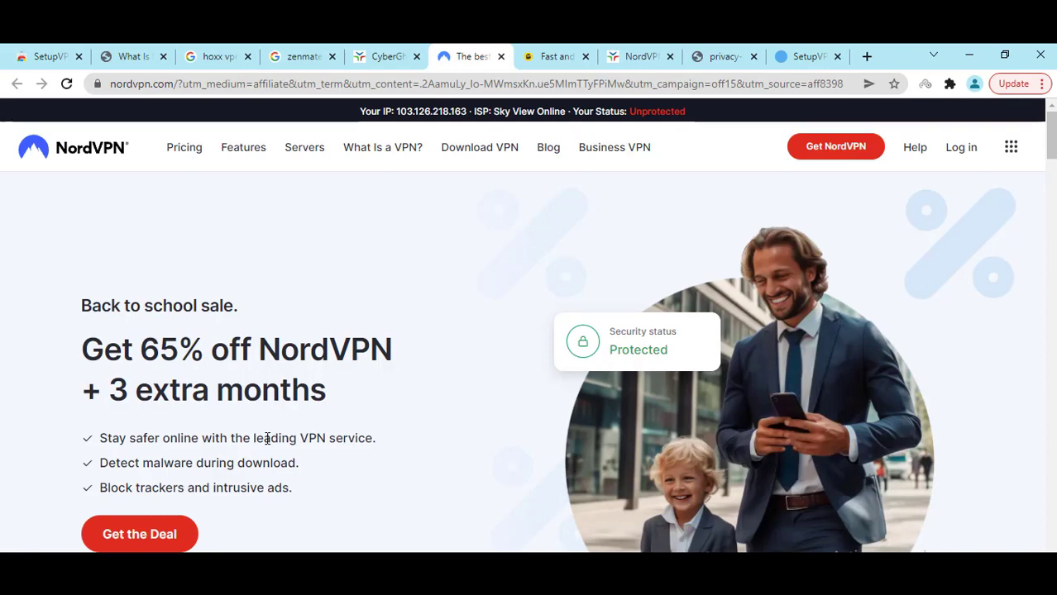
scroll(267, 442, "down", 3)
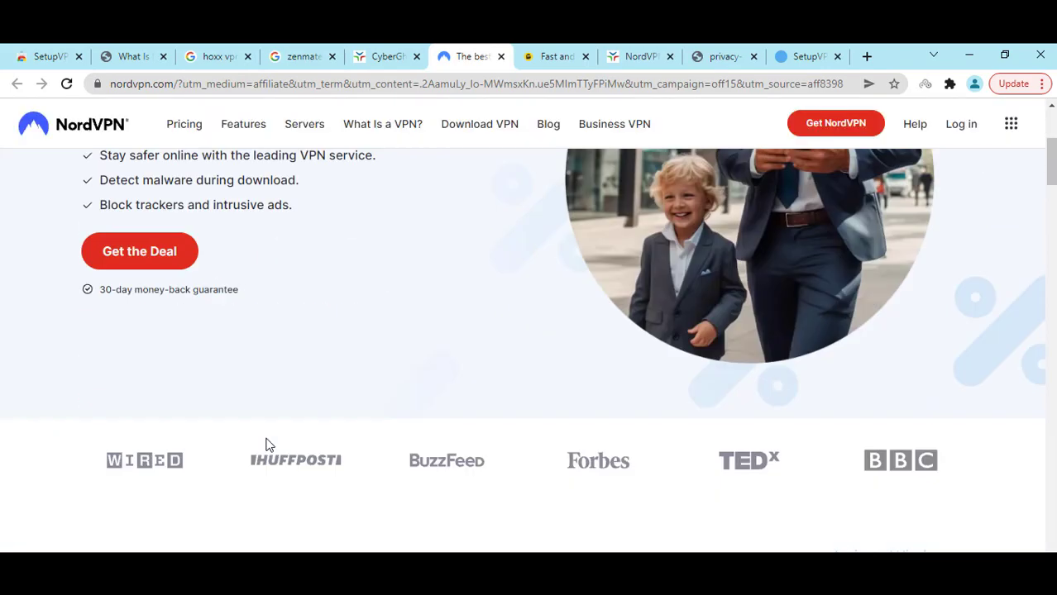
scroll(267, 444, "down", 12)
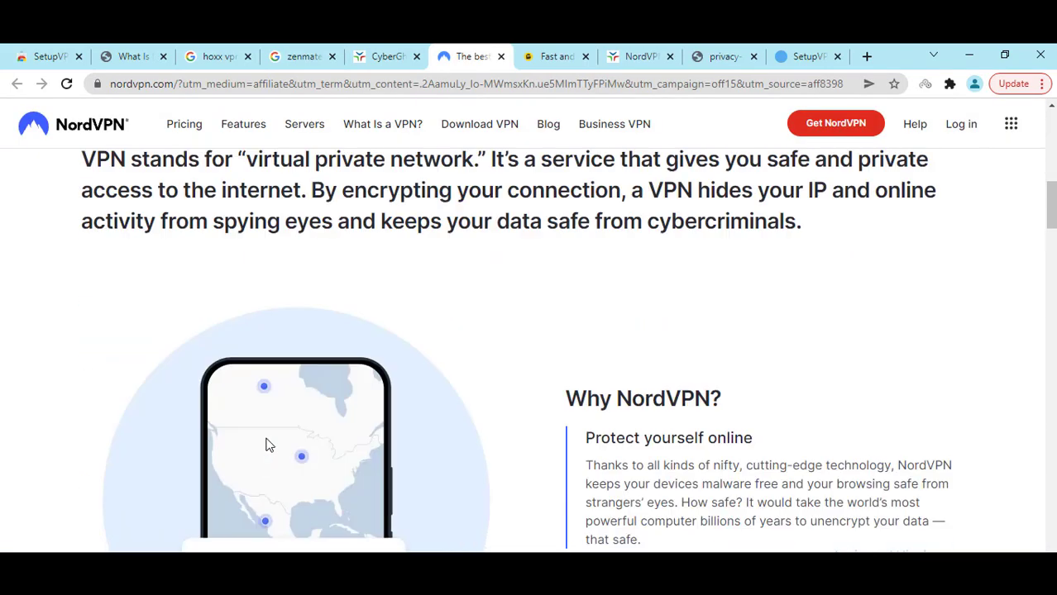
scroll(267, 445, "up", 12)
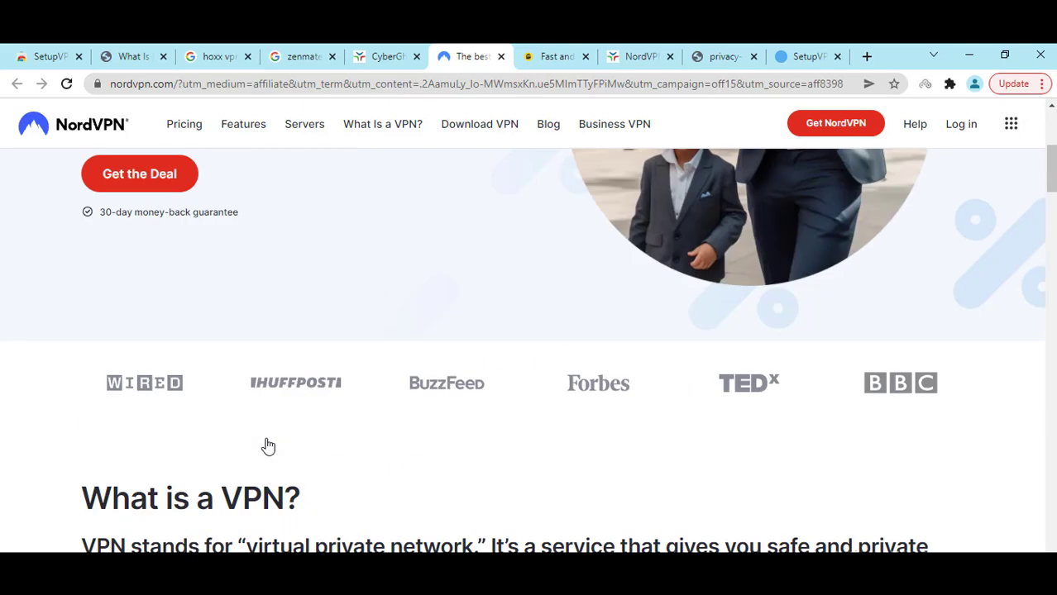
View the CyberGhost site and highlight parts of the 83% off 2-years VPN plan among its Yazing deals.
left_click(539, 51)
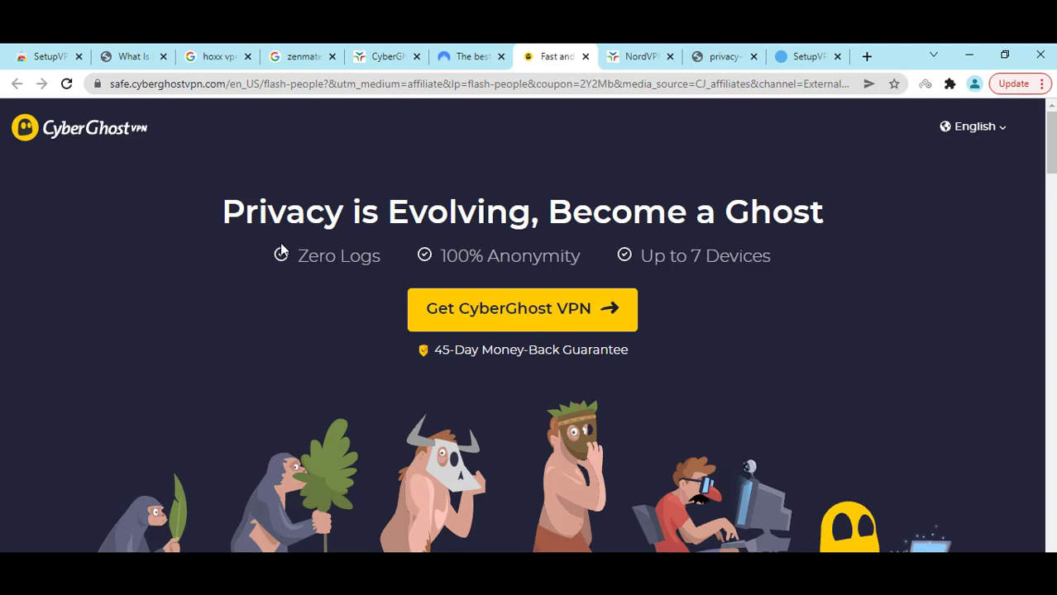
left_click(380, 52)
left_click_drag(61, 436, 200, 438)
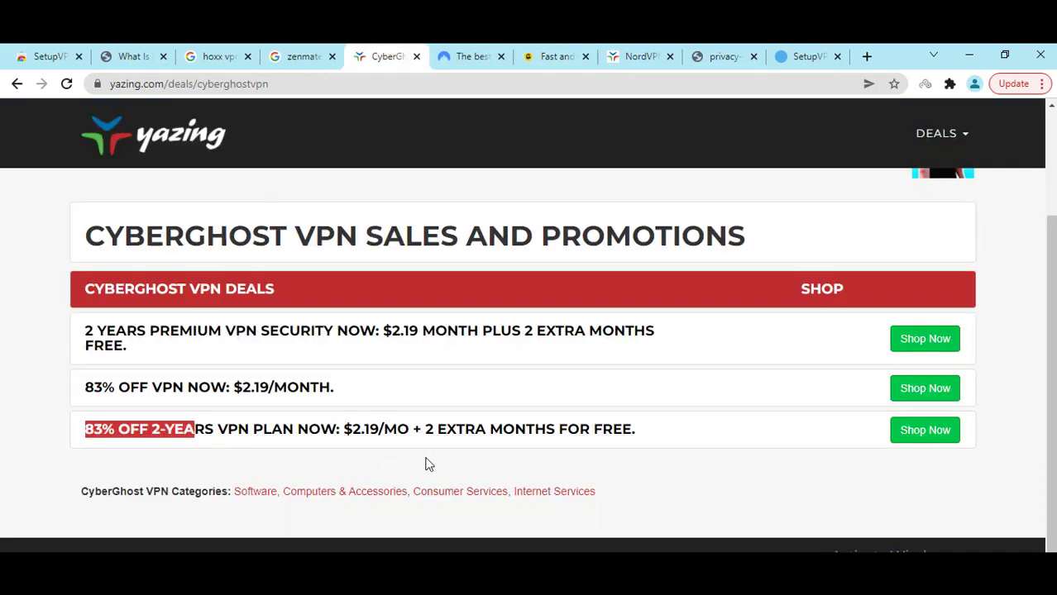
left_click_drag(677, 434, 373, 432)
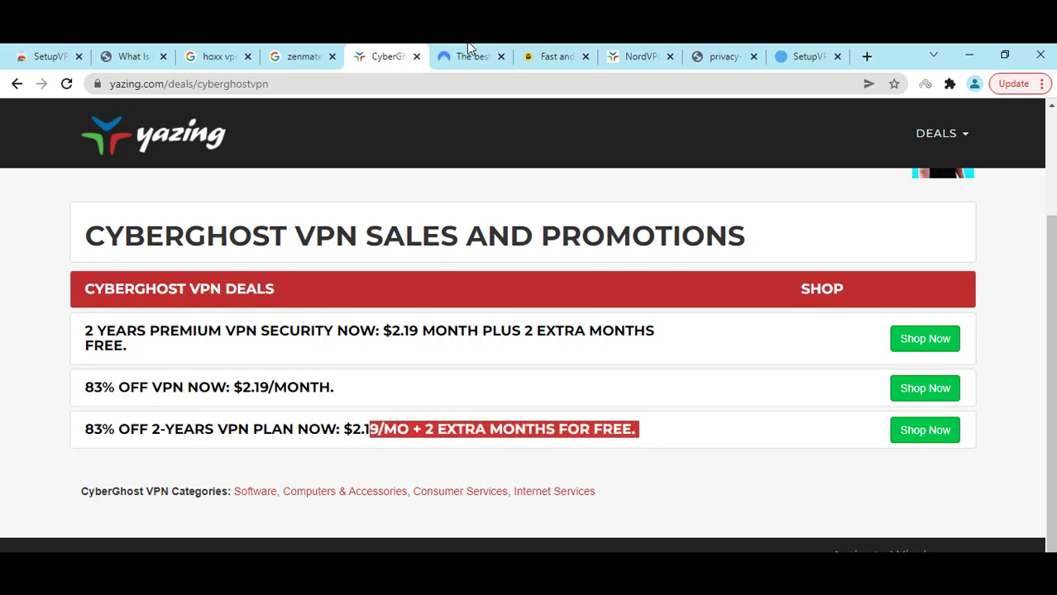
View the NordVPN deals on Yazing and return to the sale offer at the start of the NordVPN homepage.
left_click(612, 55)
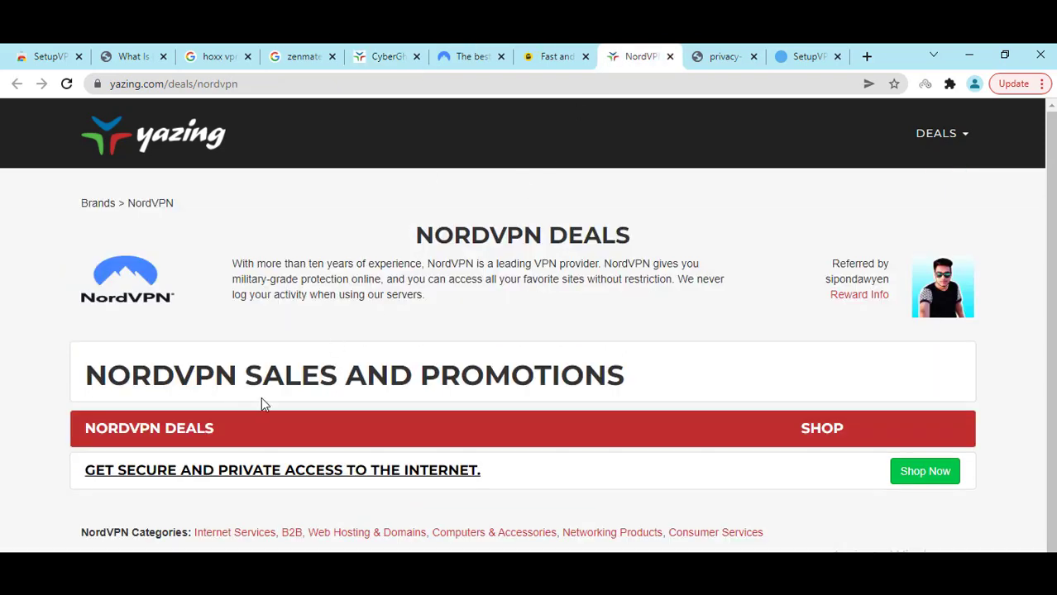
left_click(466, 52)
scroll(417, 364, "up", 5)
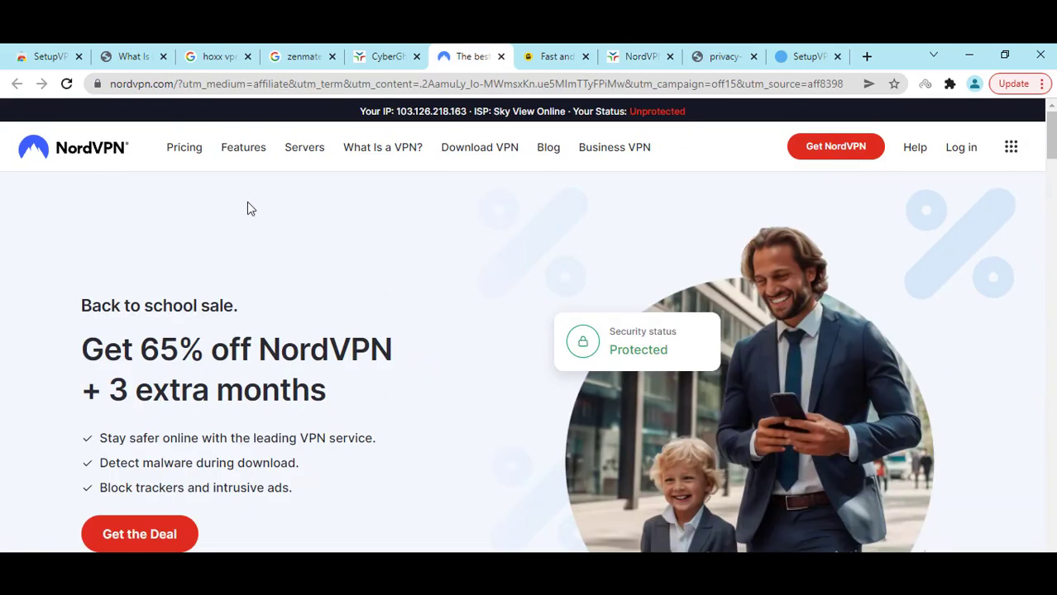
Return to the SetupVPN store page and connect SetupVPN to the free Canada location.
left_click(72, 53)
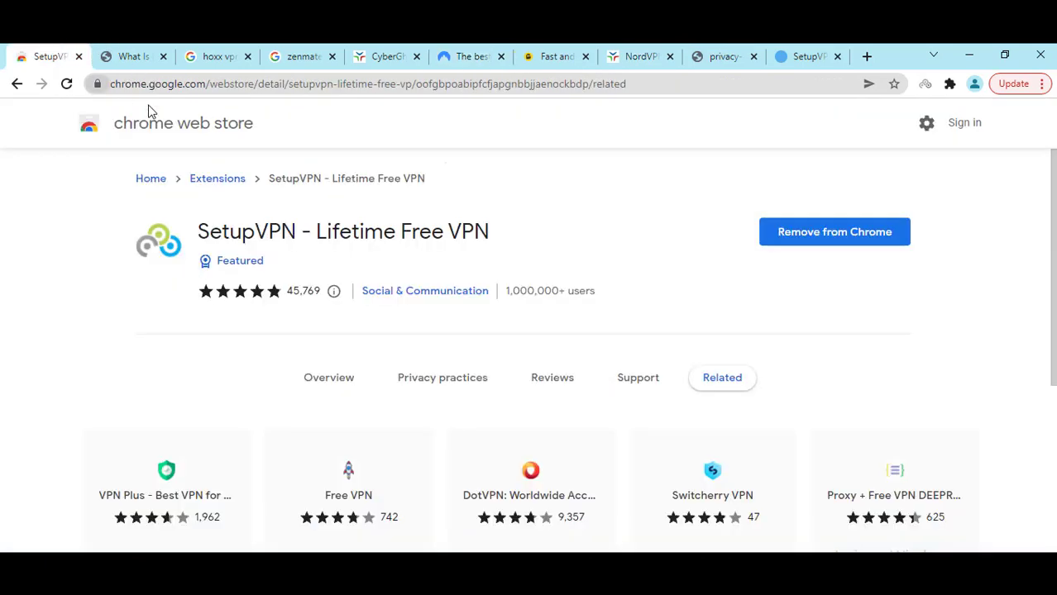
left_click(925, 88)
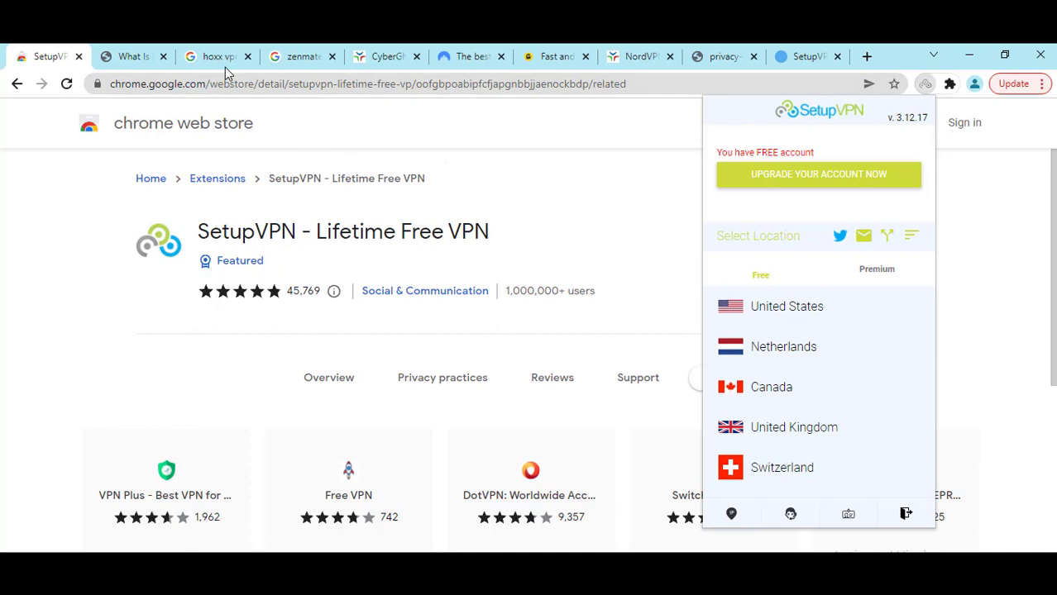
mouse_move(283, 304)
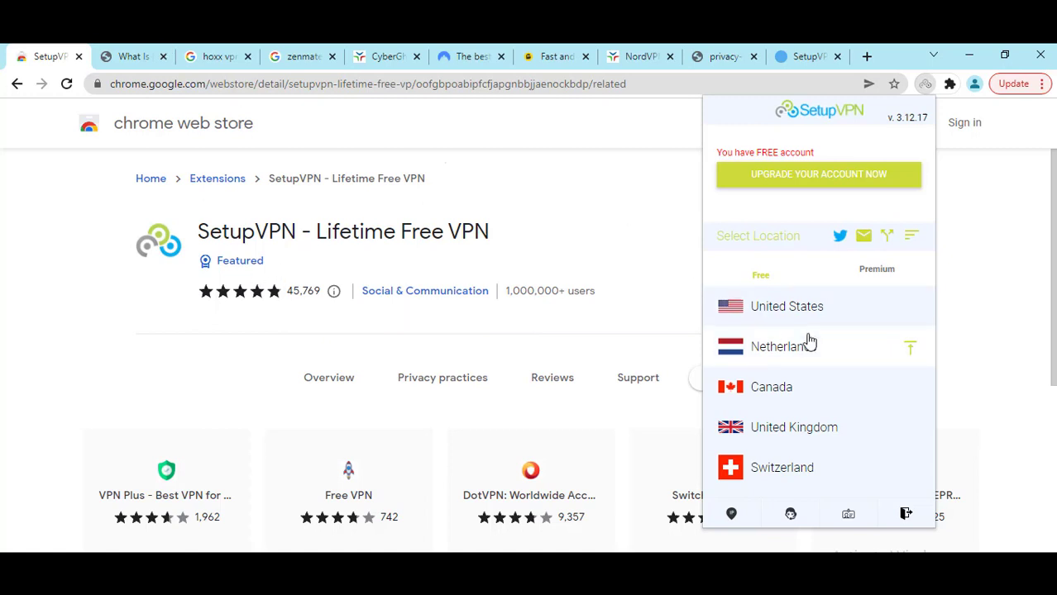
left_click(785, 398)
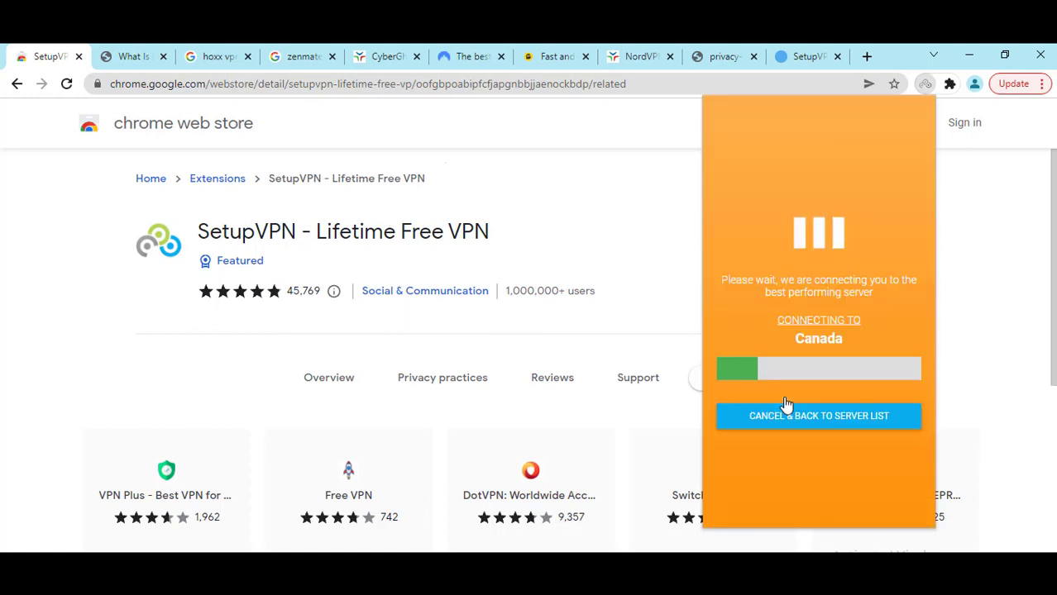
Return to the WhatIsMyIPAddress page and reload it to check the location of the Canada connection.
left_click(132, 50)
left_click(805, 49)
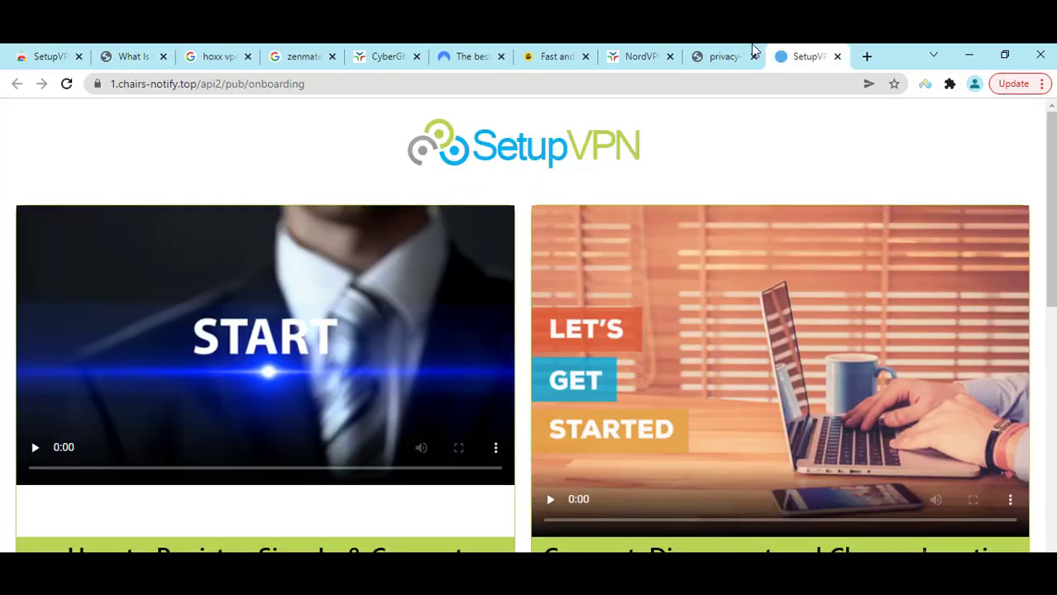
left_click(697, 51)
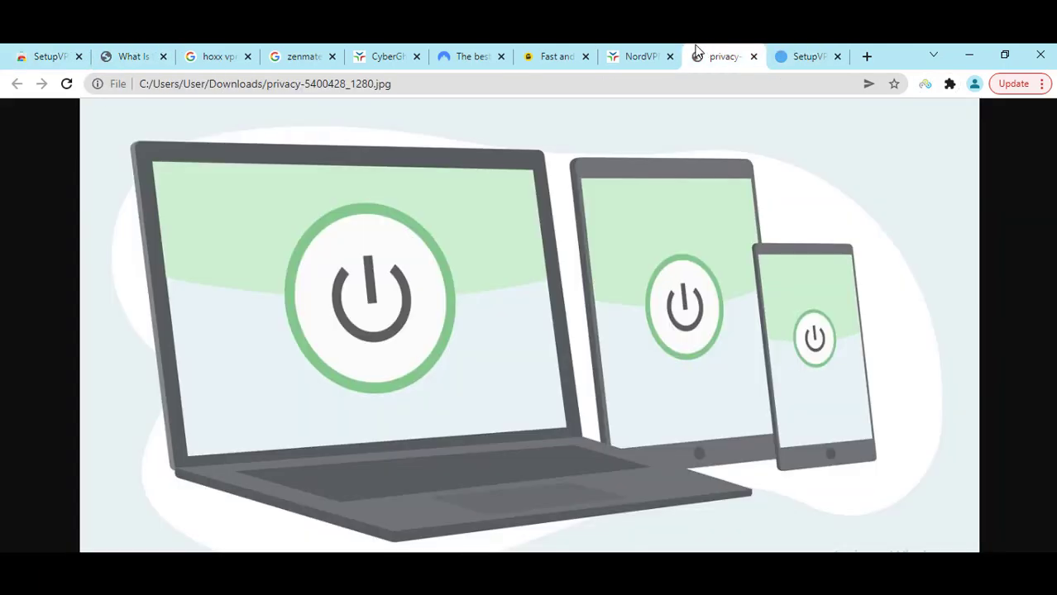
left_click(133, 55)
left_click(70, 87)
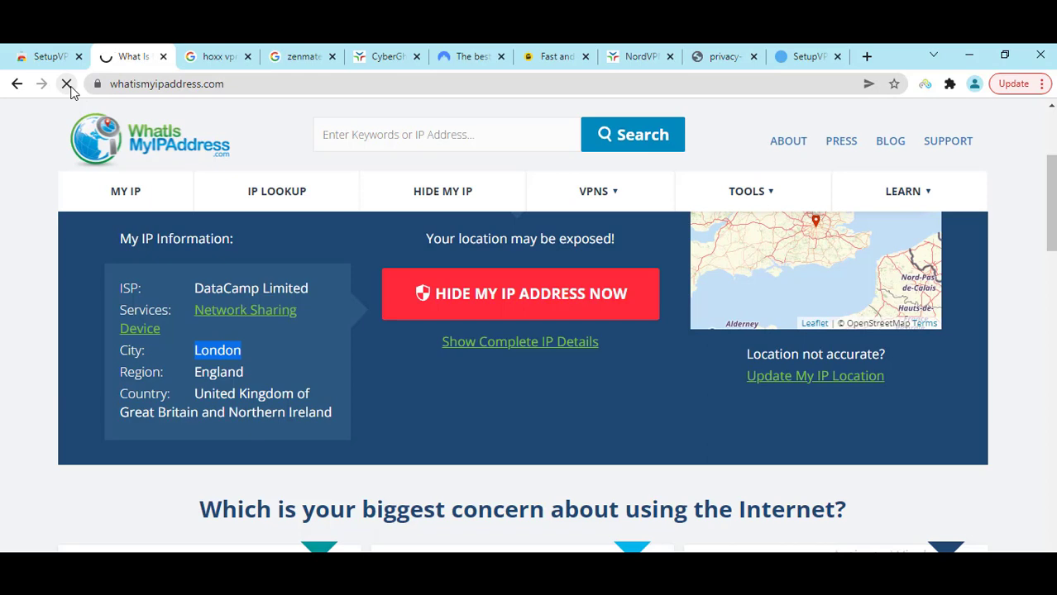